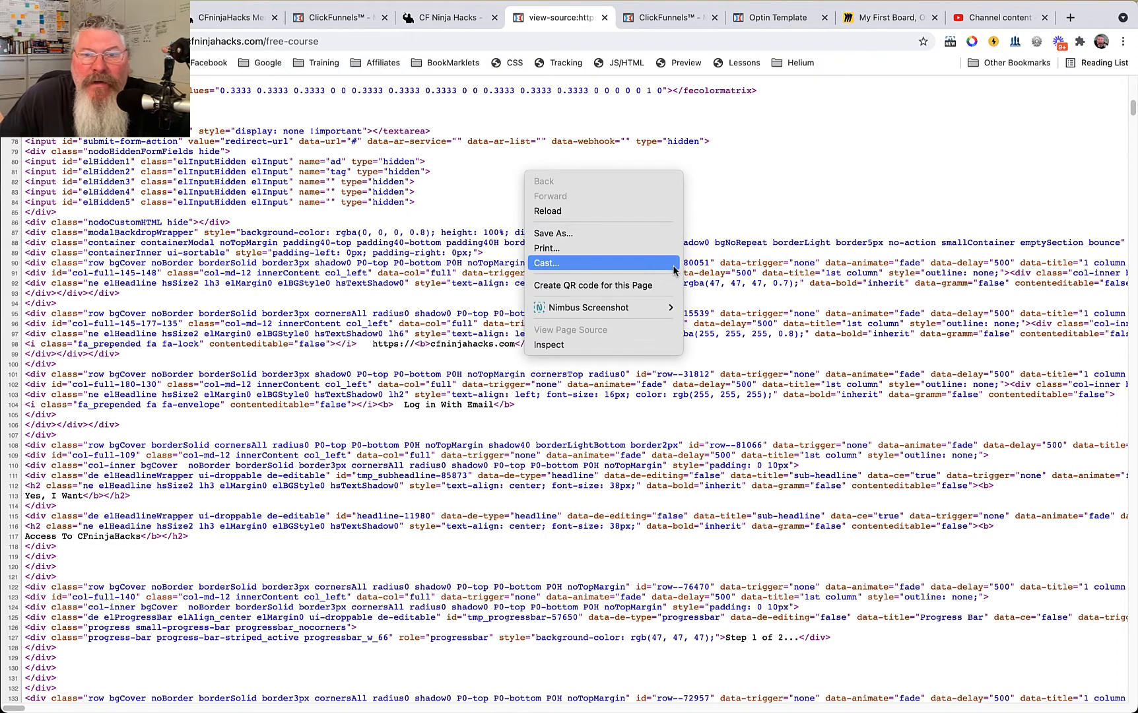
Highlight the free-course page's entire head section in its source code, up to the closing head tag.
click(722, 205)
scroll(497, 250, up, 10)
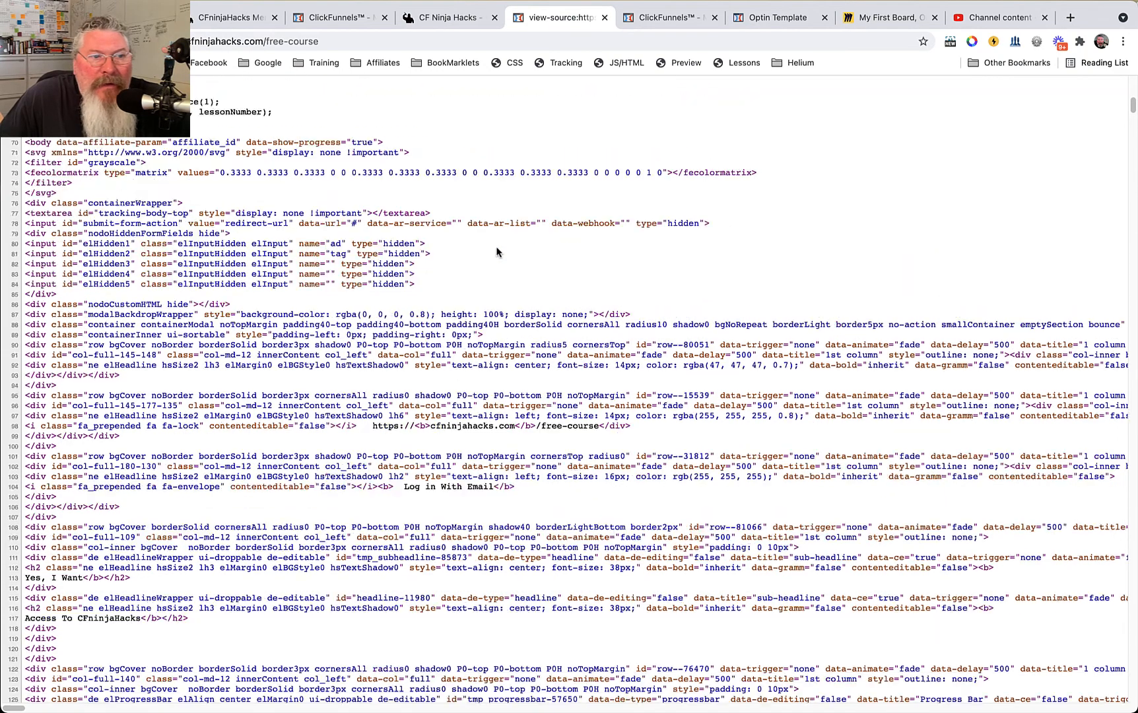
scroll(496, 246, down, 4)
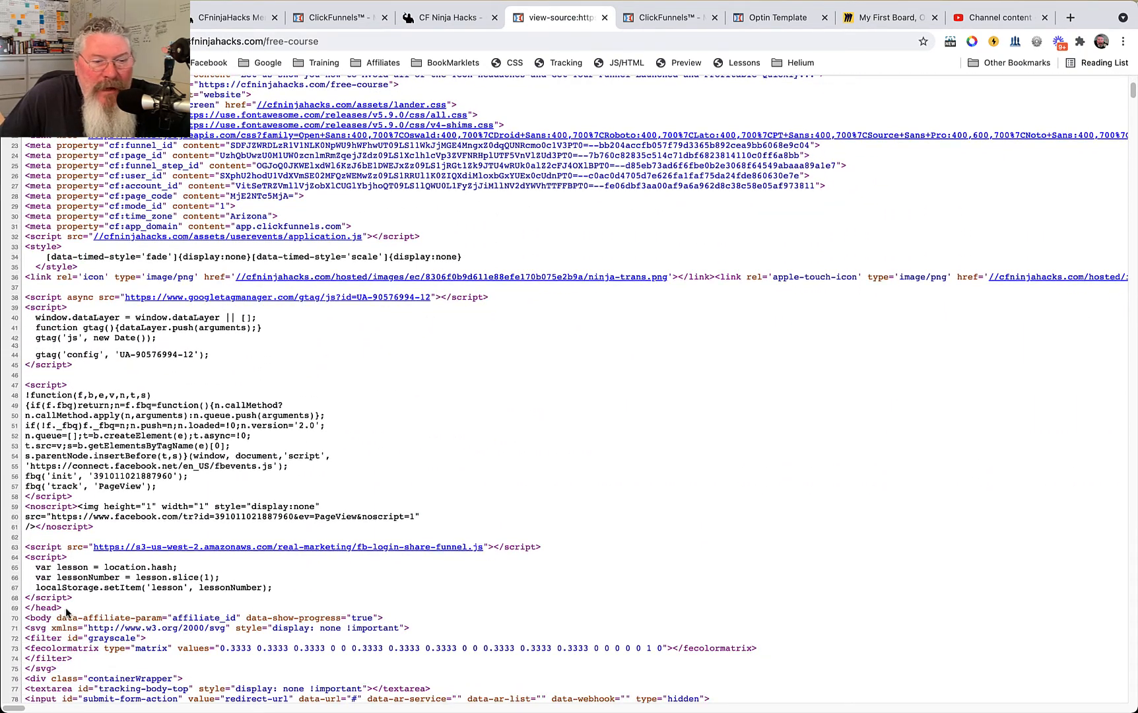
drag(66, 613, 99, 72)
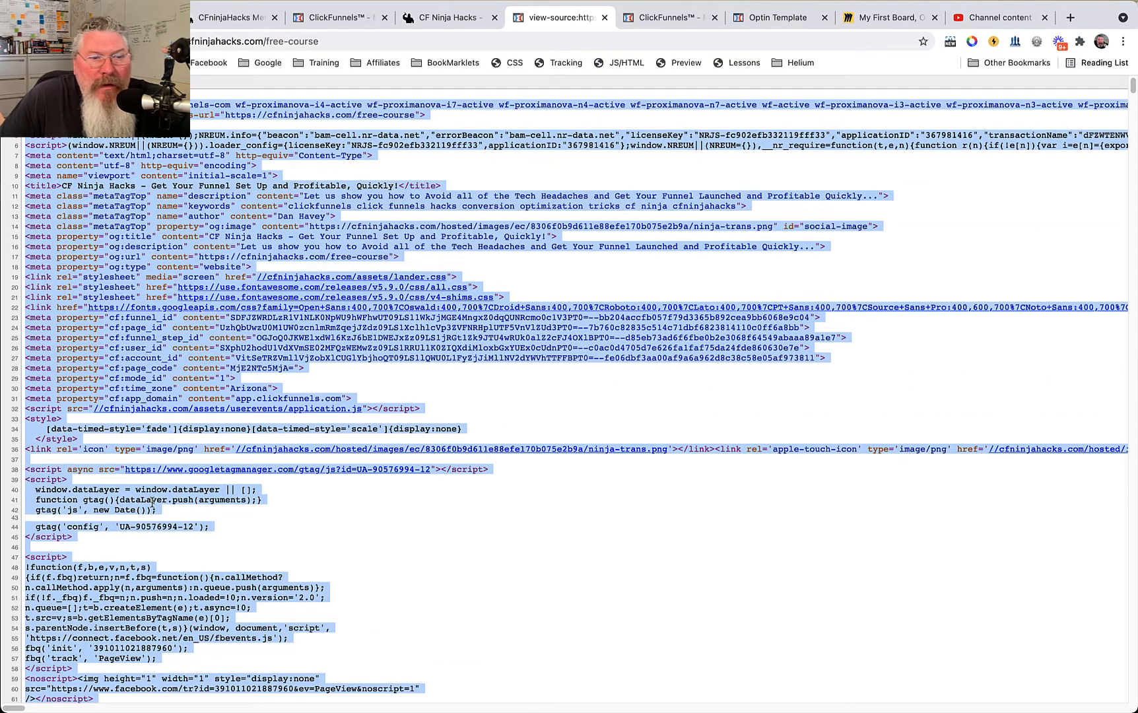
Highlight the Google and Facebook tracking scripts in the source, and view the test funnel's head tracking code setting.
scroll(216, 254, down, 6)
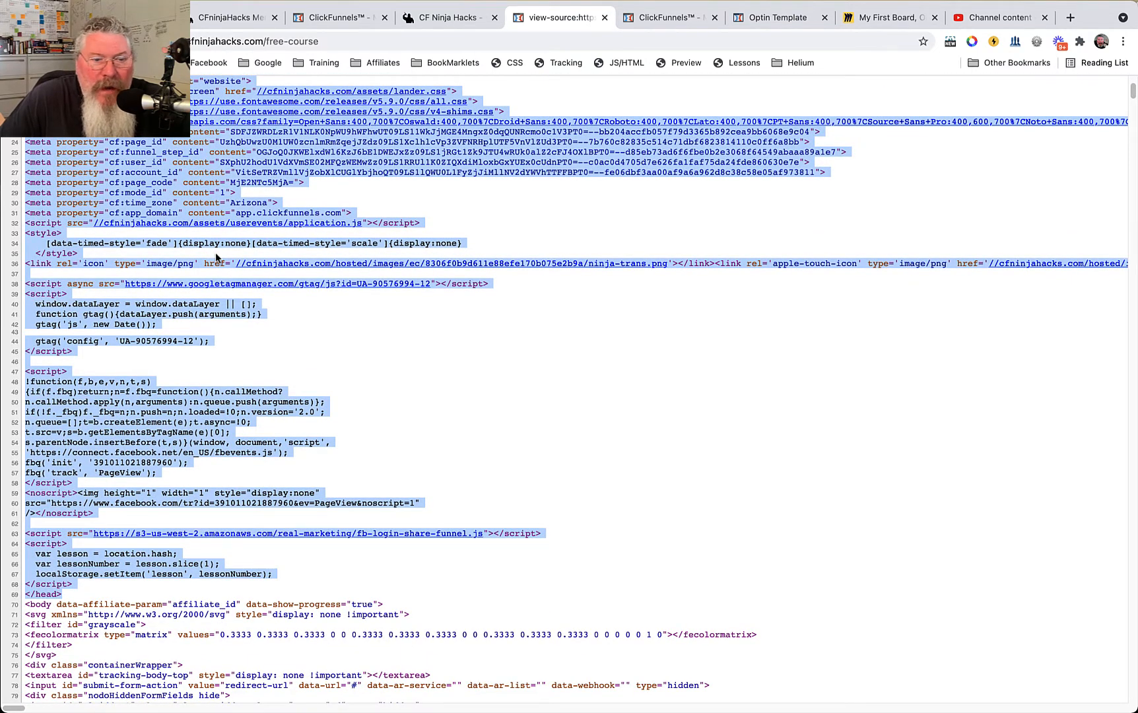
drag(102, 514, 27, 303)
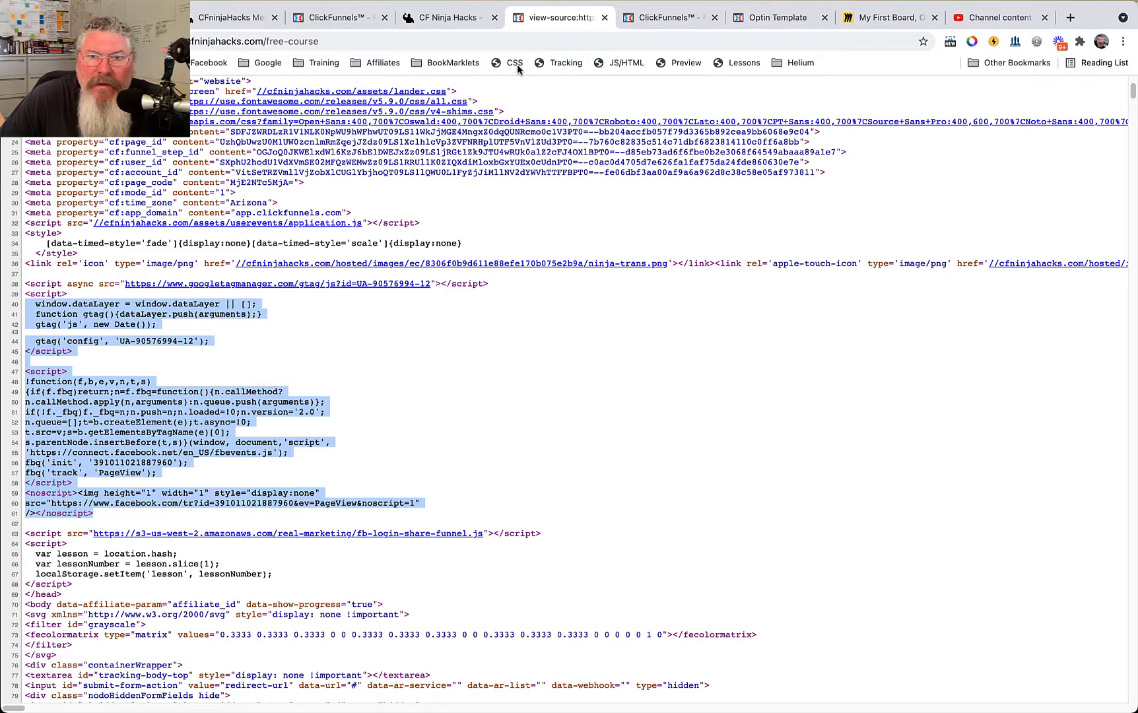
click(636, 20)
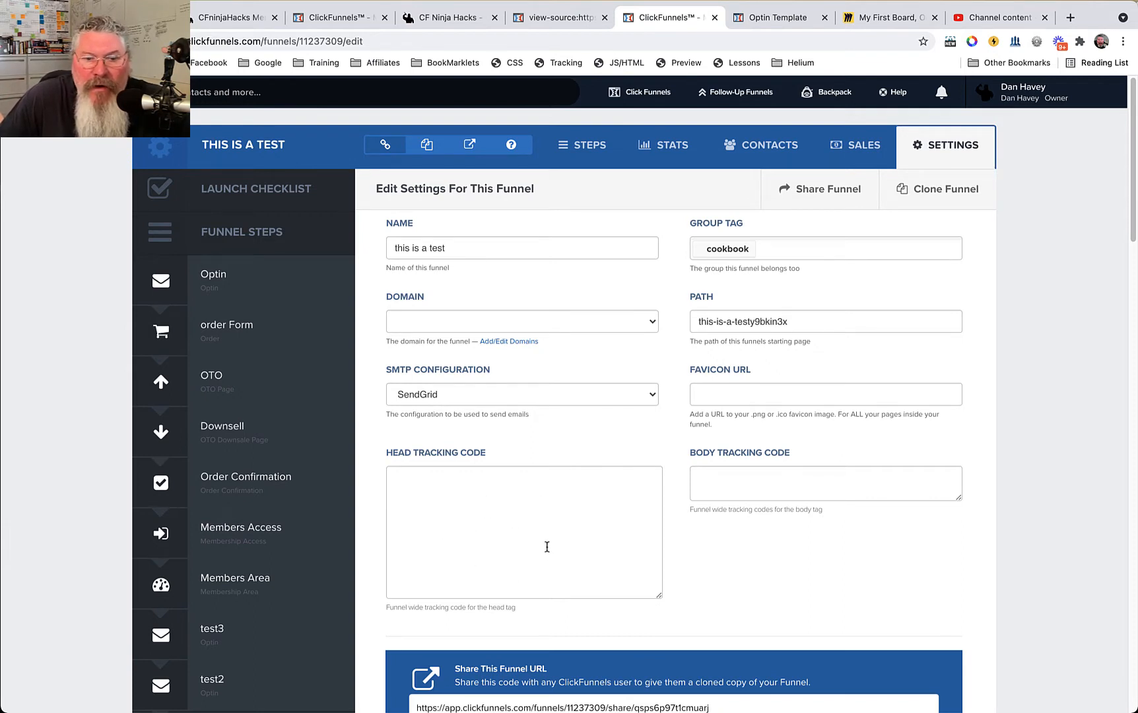
Return to the page source and highlight the title, description, keywords, author and social image tags.
click(558, 18)
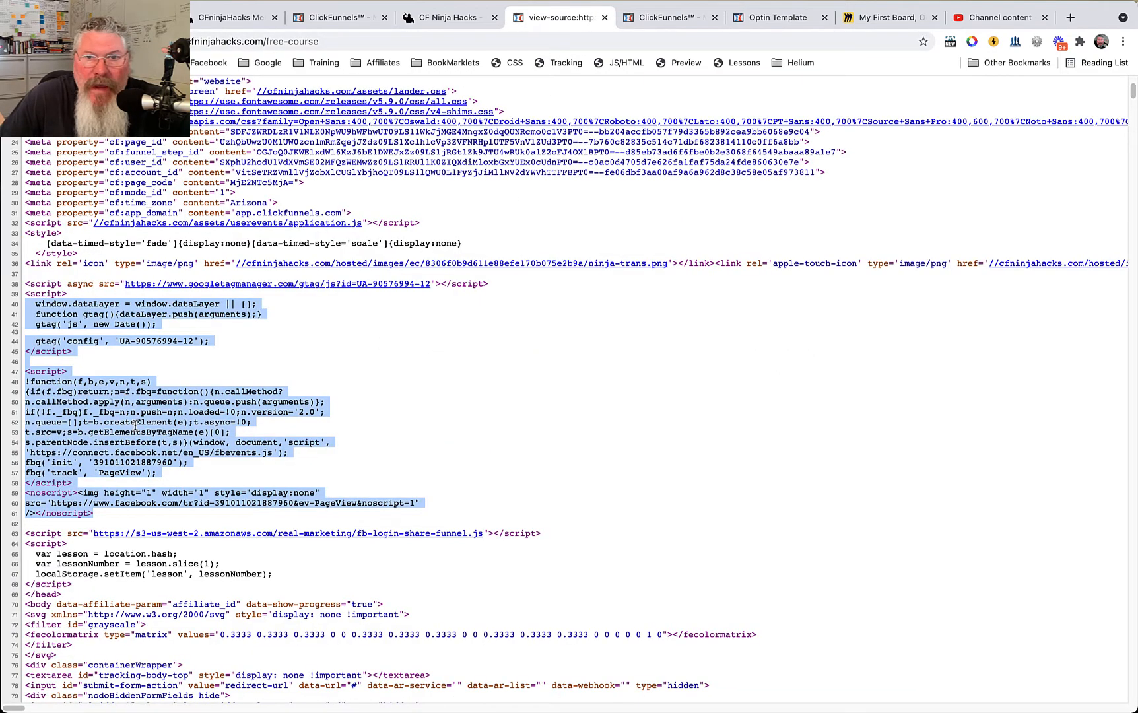
scroll(153, 420, up, 3)
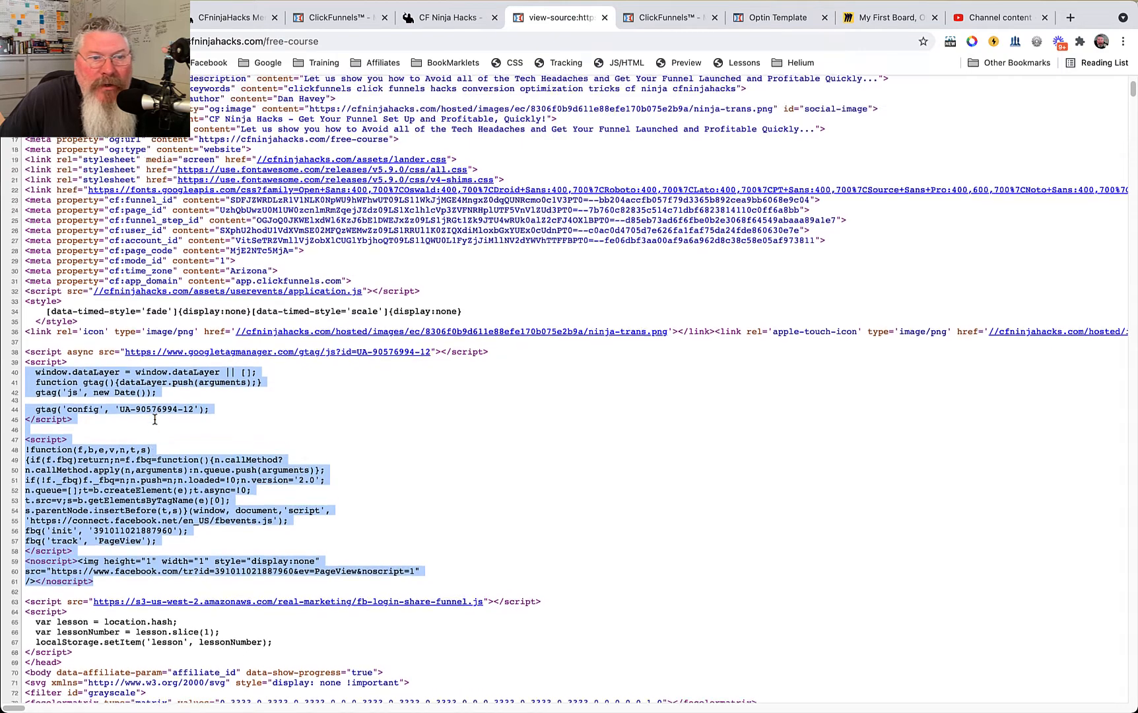
scroll(154, 420, up, 4)
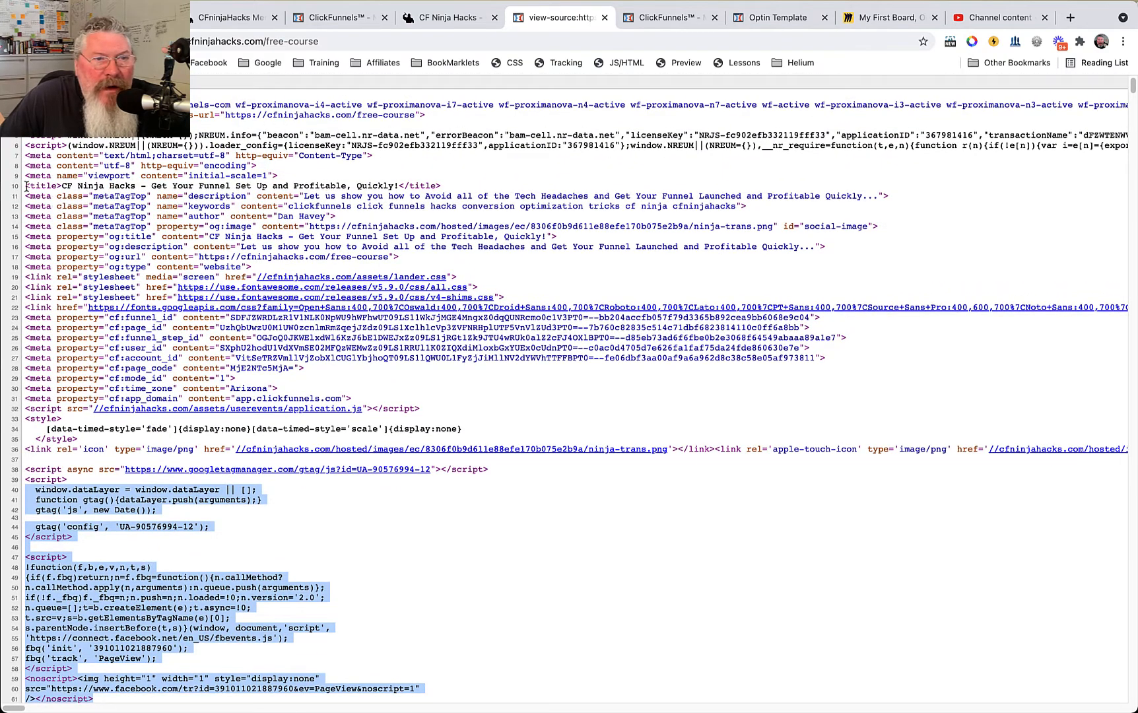
drag(26, 186, 878, 232)
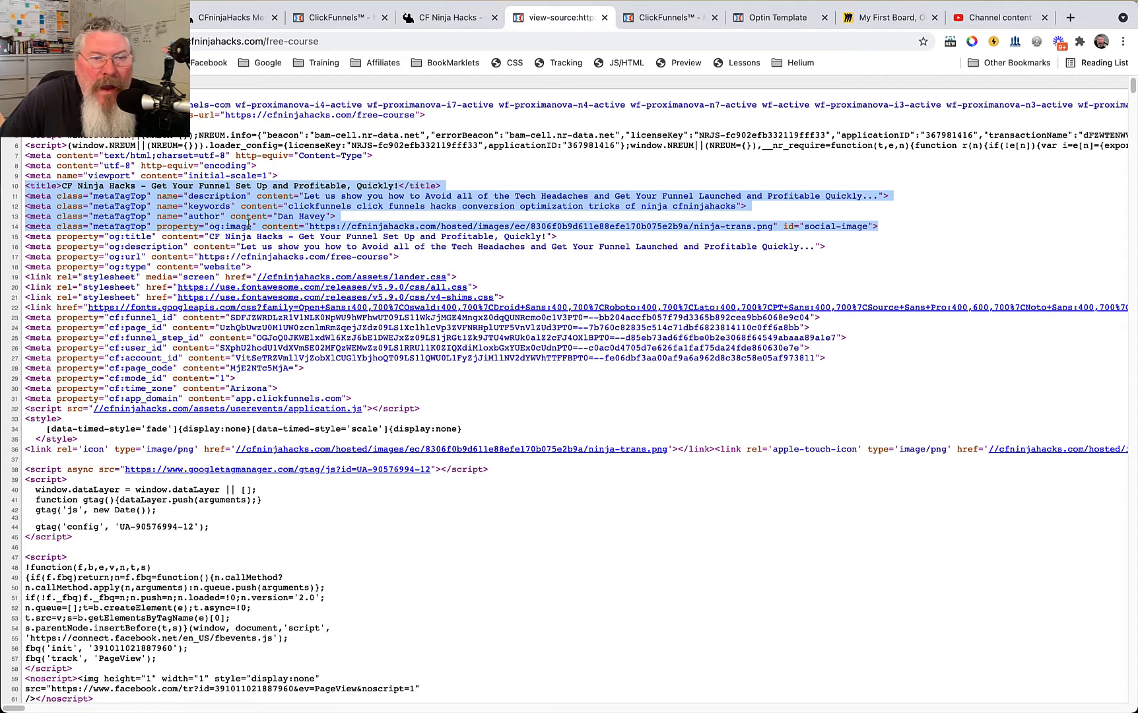
Open the SEO meta data settings of the Optin Template page in the page editor.
click(657, 20)
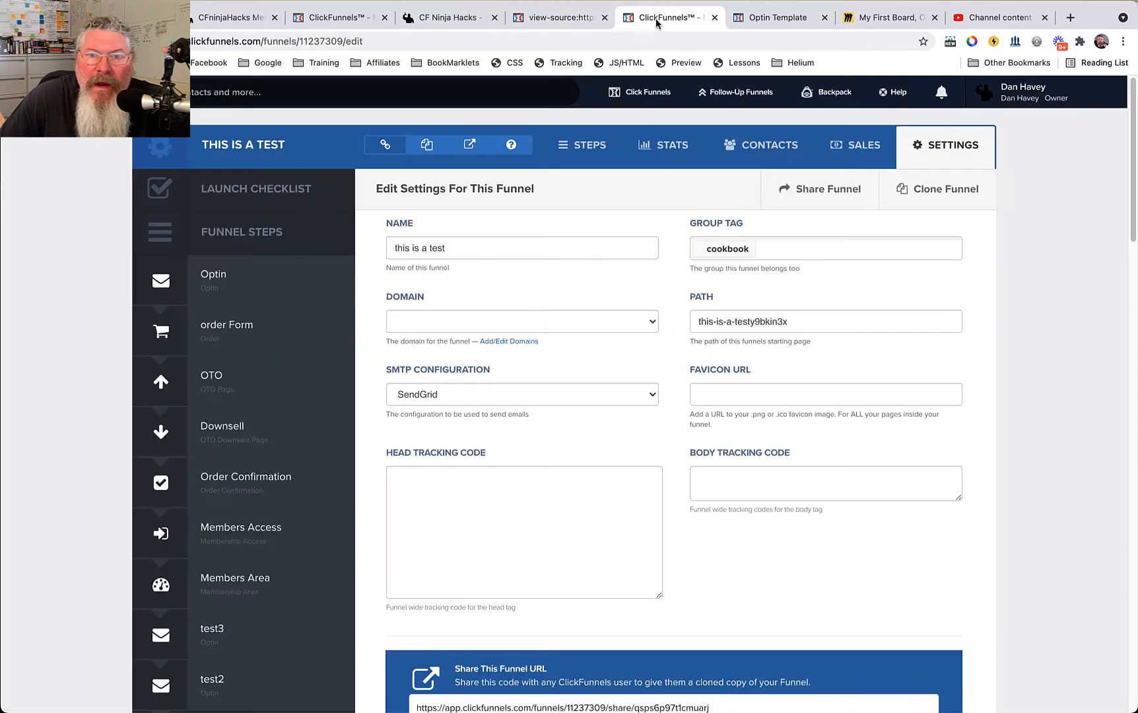
click(755, 20)
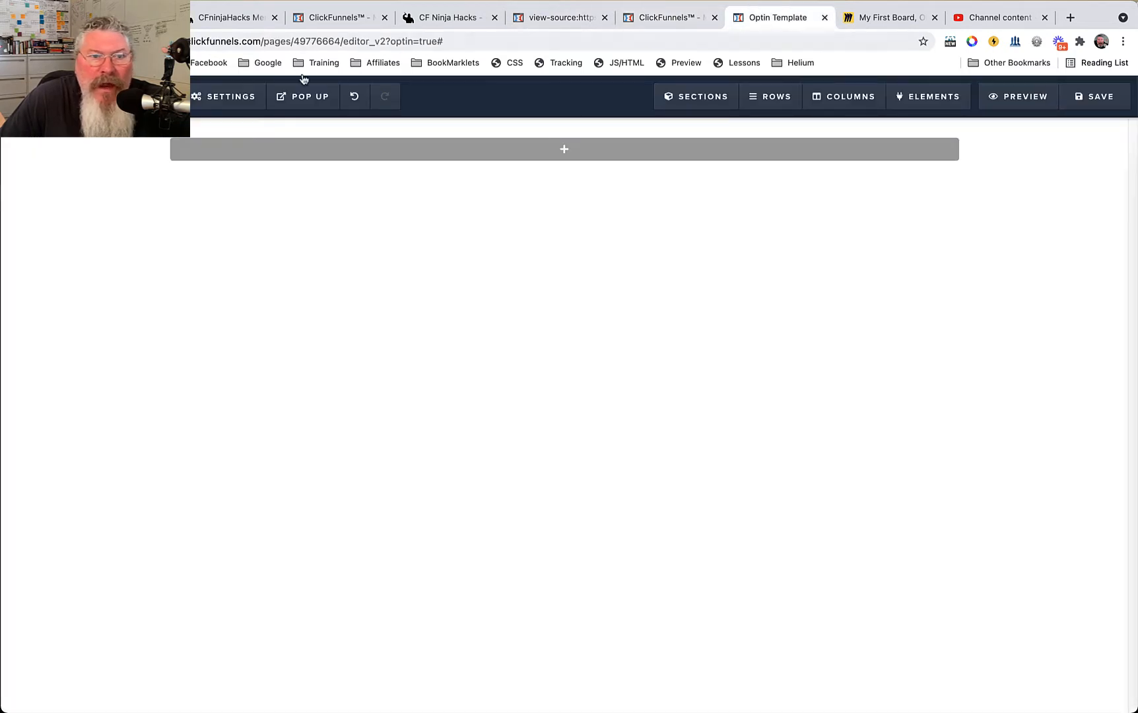
click(225, 99)
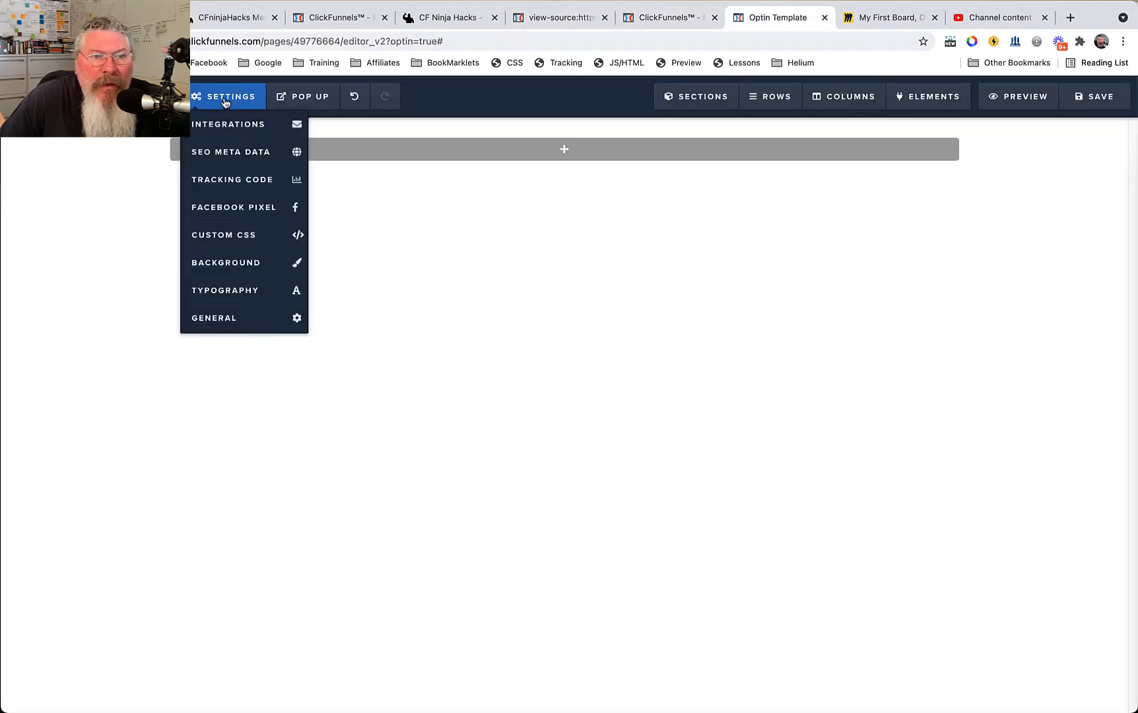
click(219, 157)
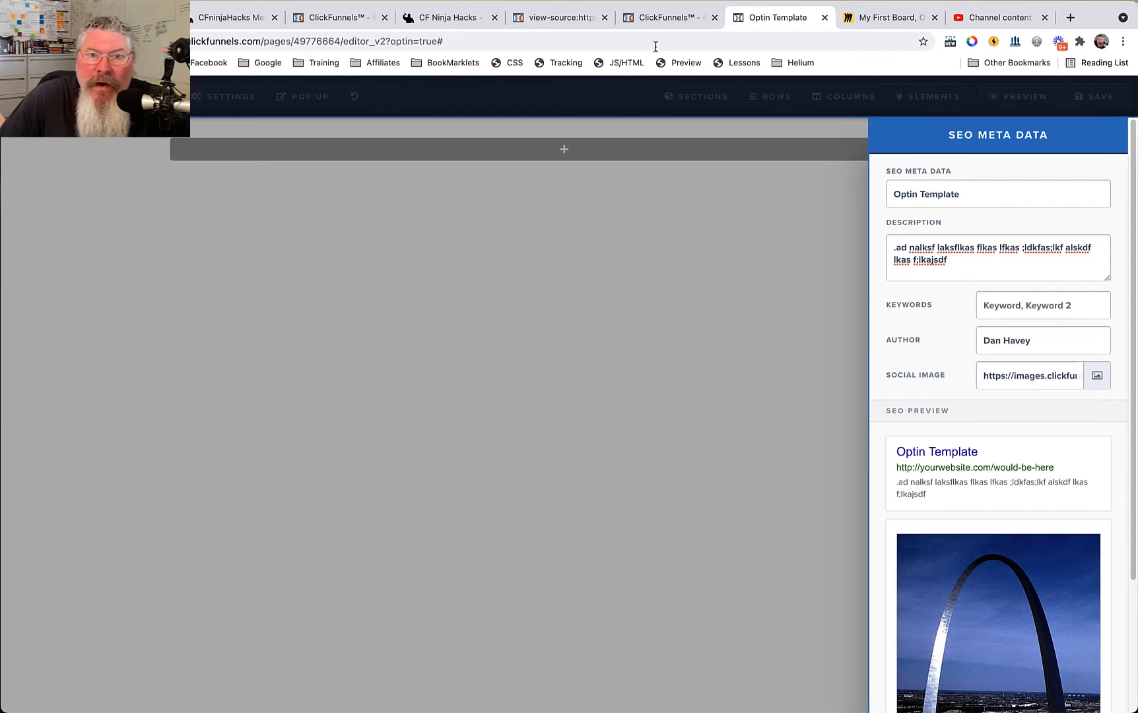
Highlight the og:title, og:description, og:url and og:type meta tags in the page source, and clear the selection.
click(561, 25)
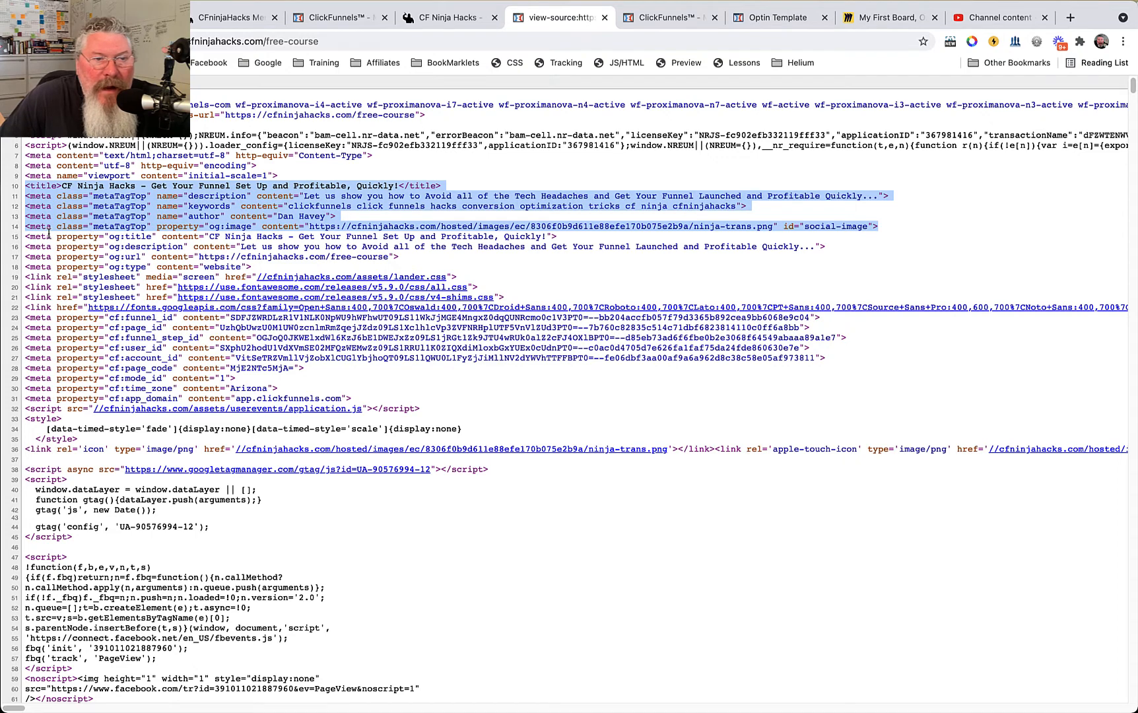
drag(50, 233, 277, 270)
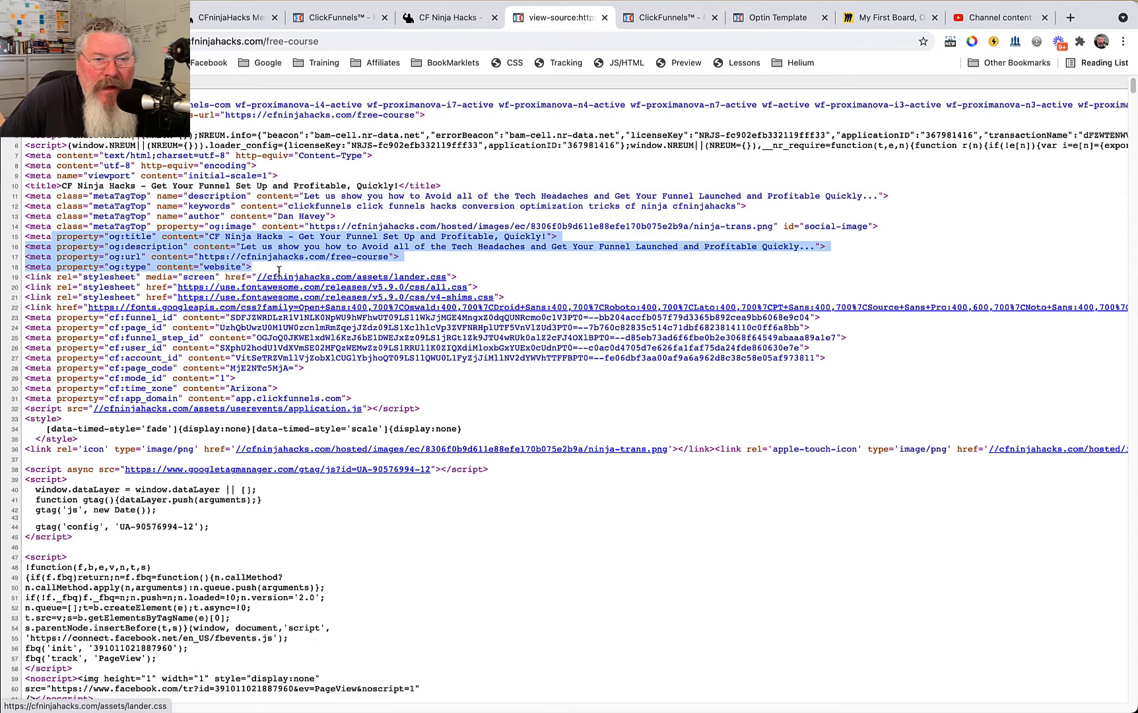
click(528, 404)
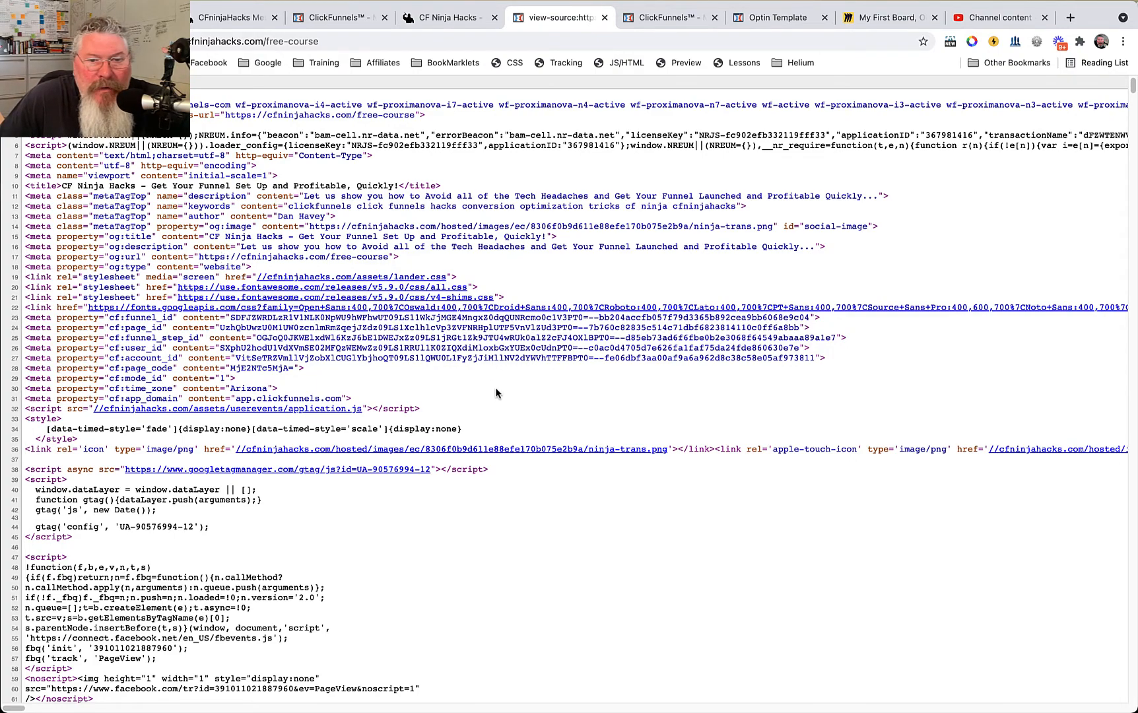
Highlight the opening body tag in the source, followed by the container and containerInner classes of the first section.
scroll(496, 389, down, 10)
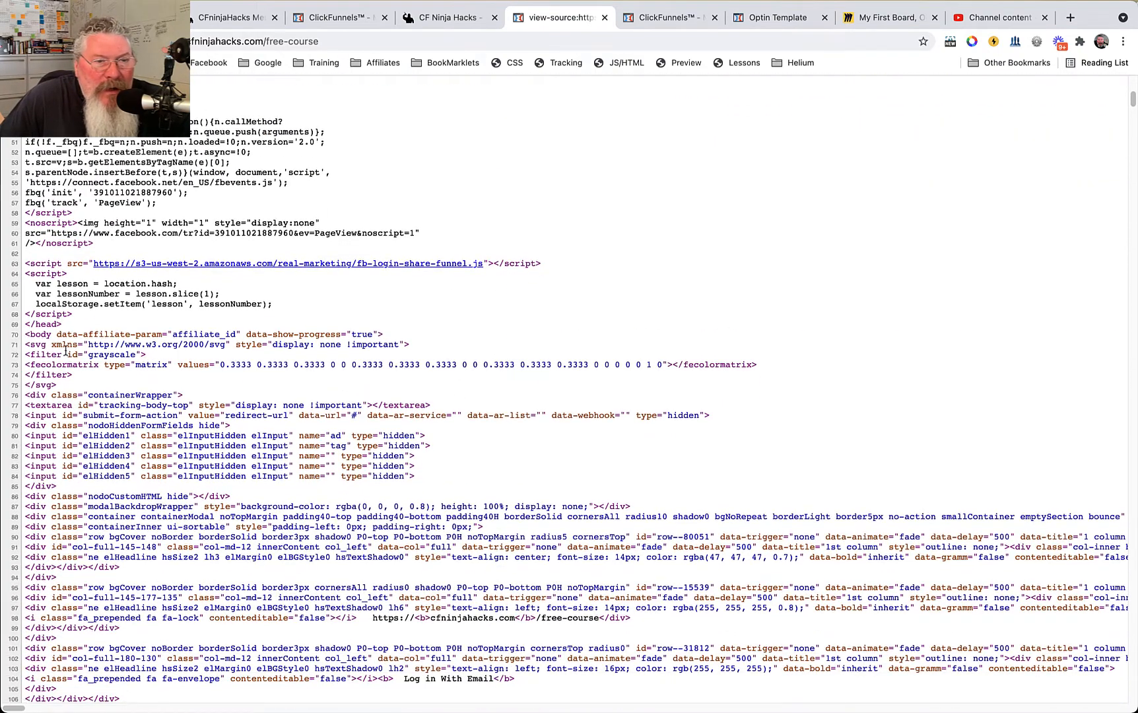
drag(25, 335, 50, 337)
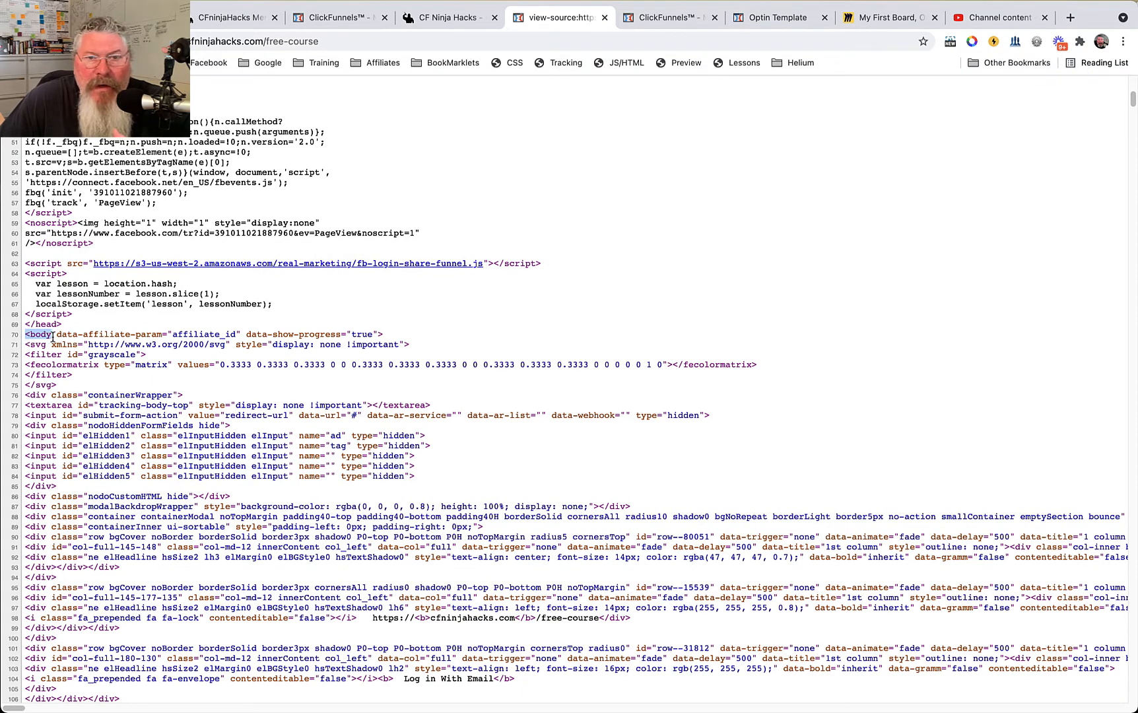
scroll(54, 336, down, 5)
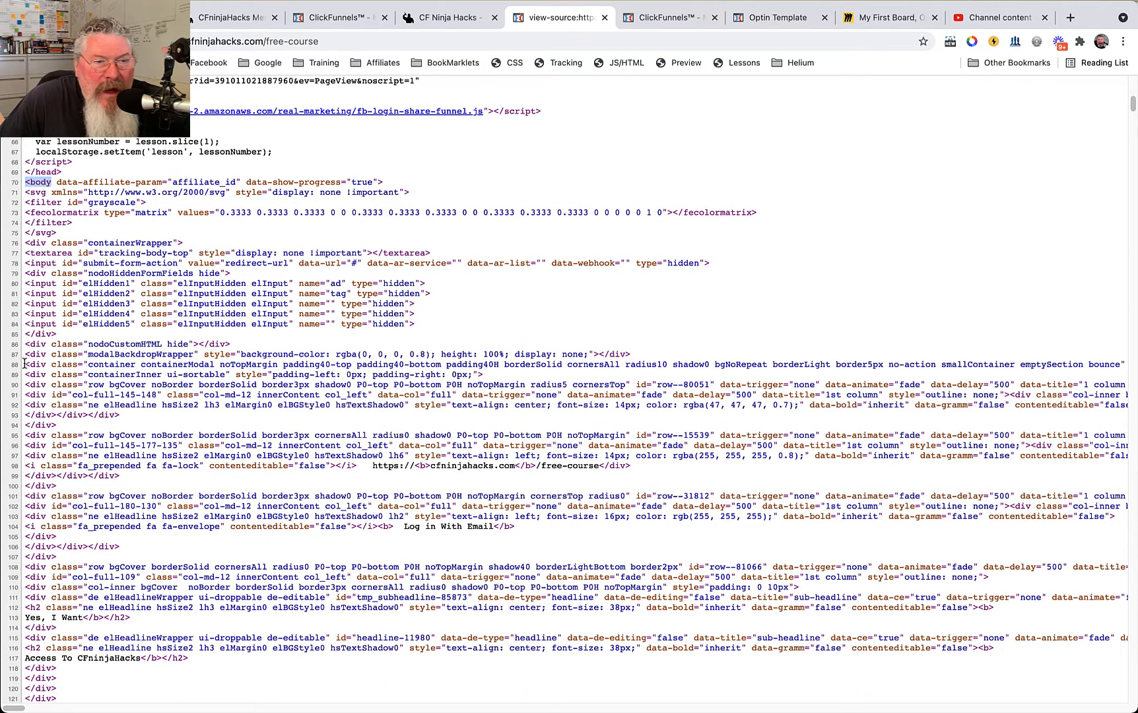
drag(24, 364, 140, 365)
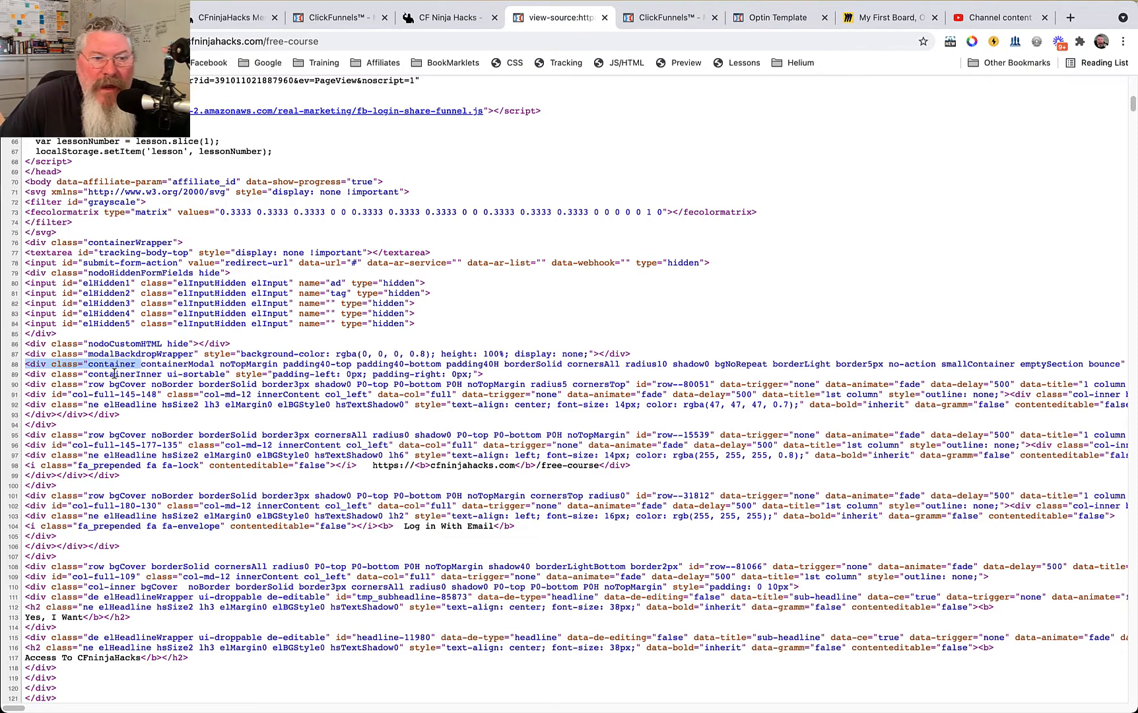
drag(88, 375, 162, 373)
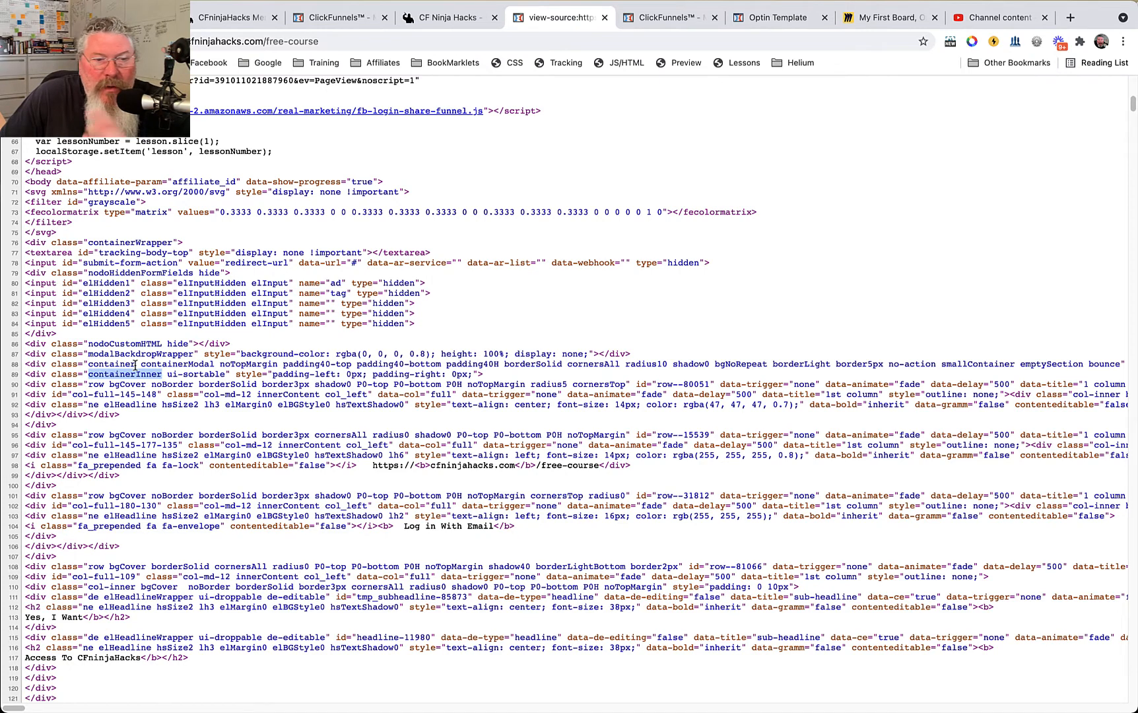
Highlight the nested row class, col-full id and fa_prepended class, plus the containerModal class on the outer container.
double_click(96, 384)
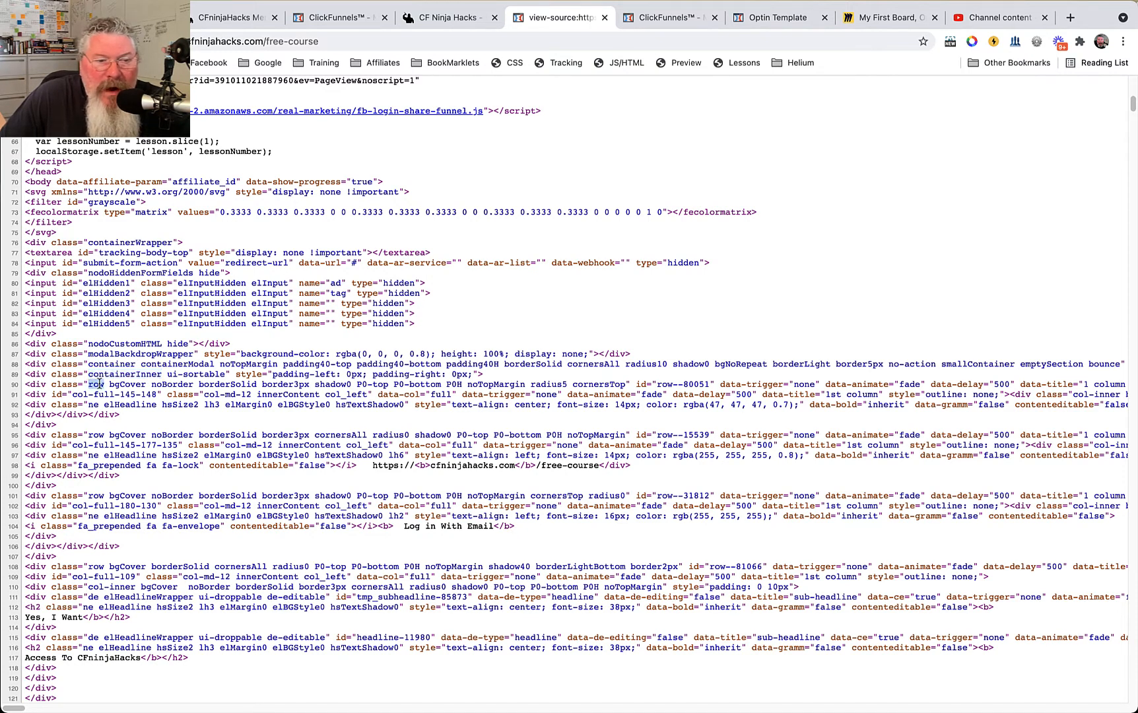
drag(71, 394, 110, 396)
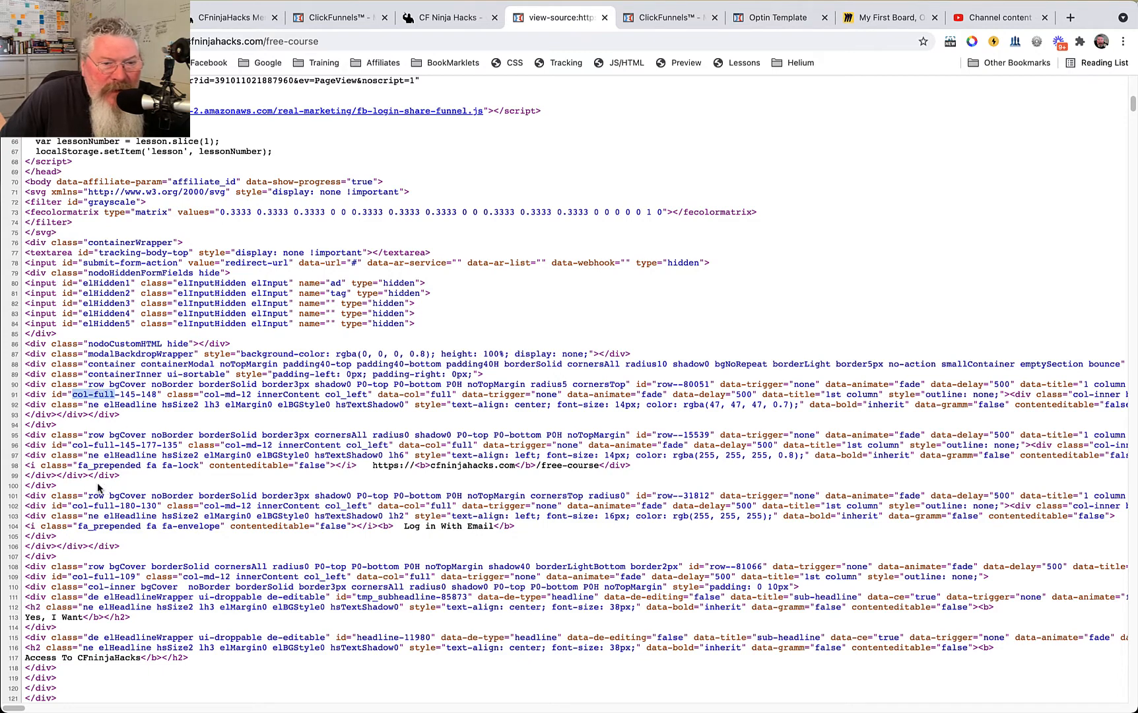
drag(80, 465, 140, 466)
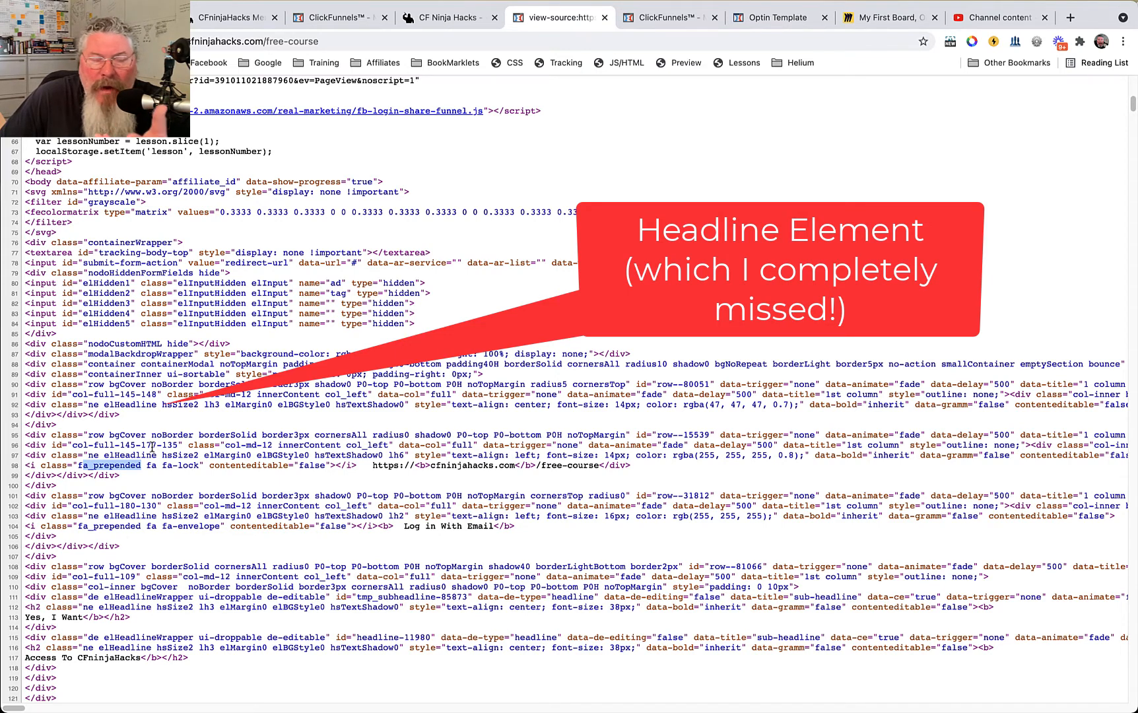
click(145, 364)
double_click(145, 363)
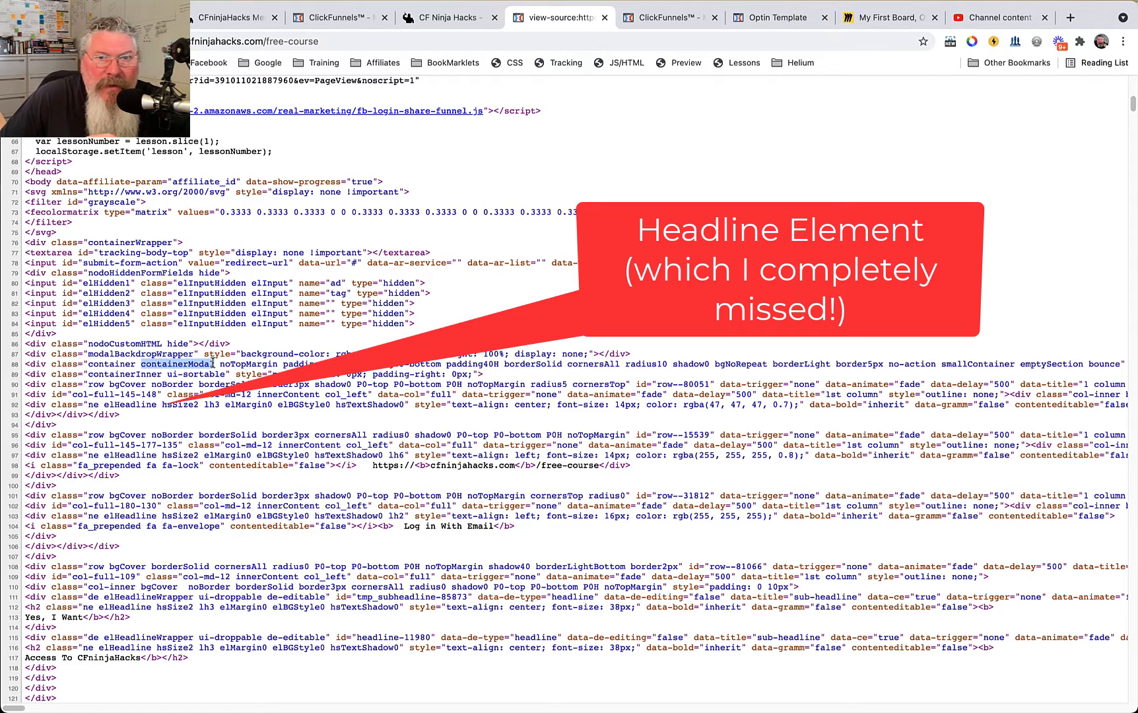
Inspect the live CF Ninja Hacks page's top banner, examining its nested container, row, column and headline elements.
click(458, 22)
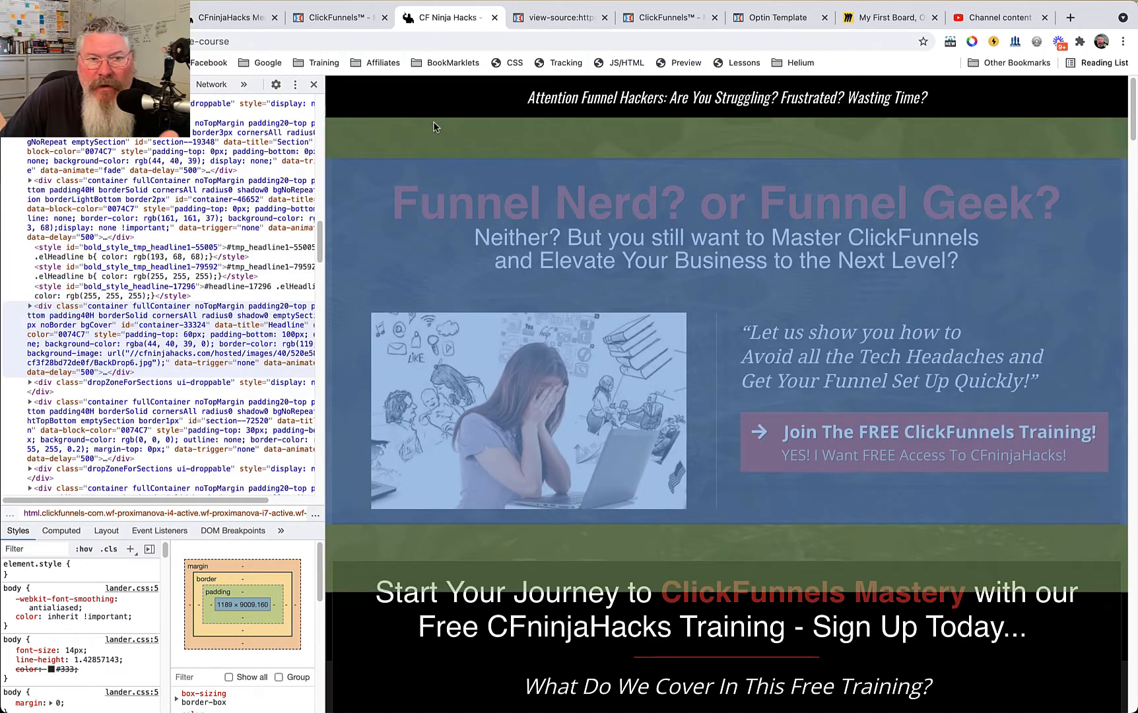
click(433, 127)
scroll(162, 264, up, 10)
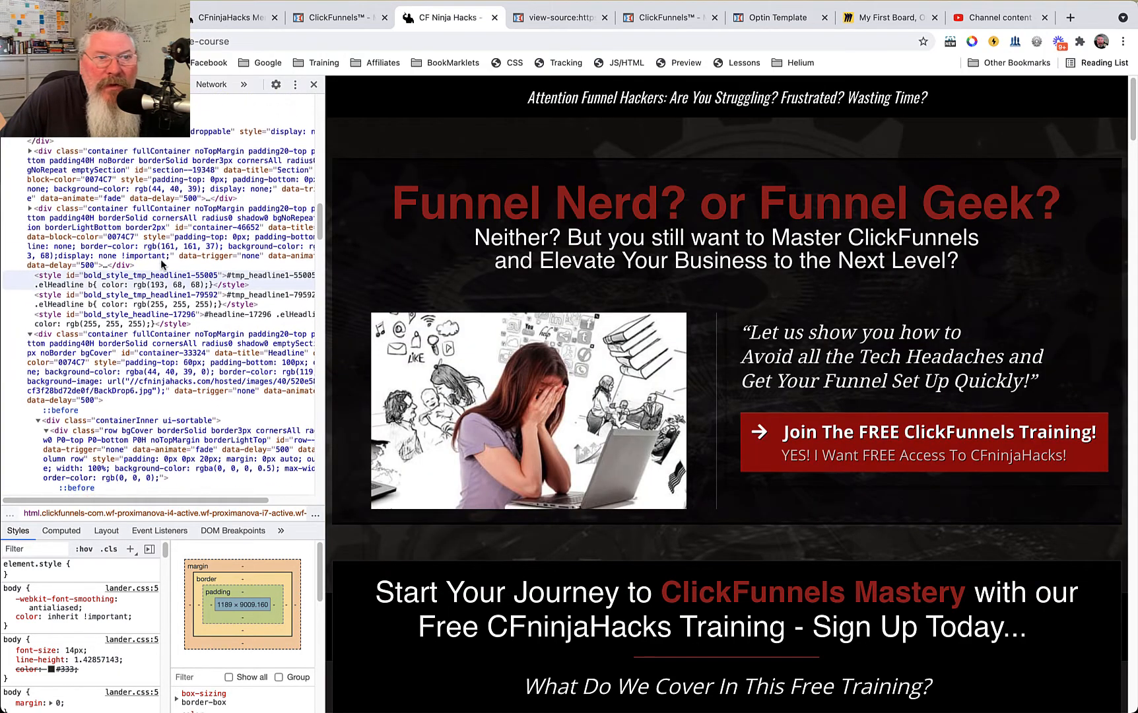
scroll(162, 264, up, 8)
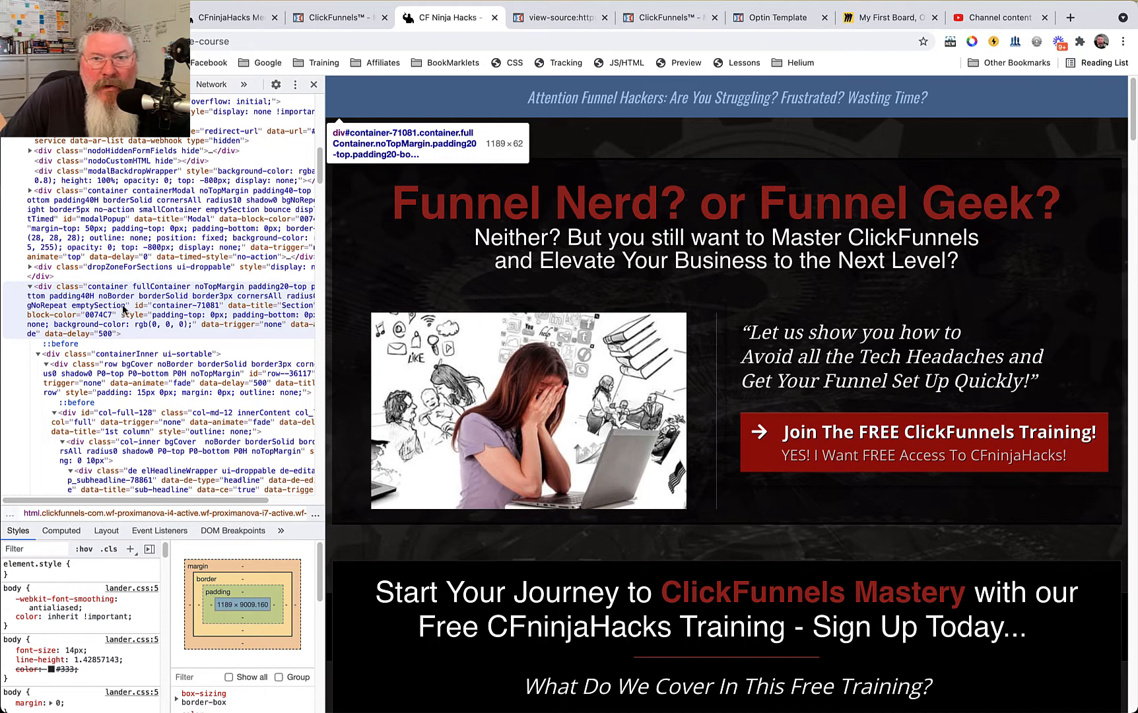
key(super+shift+c)
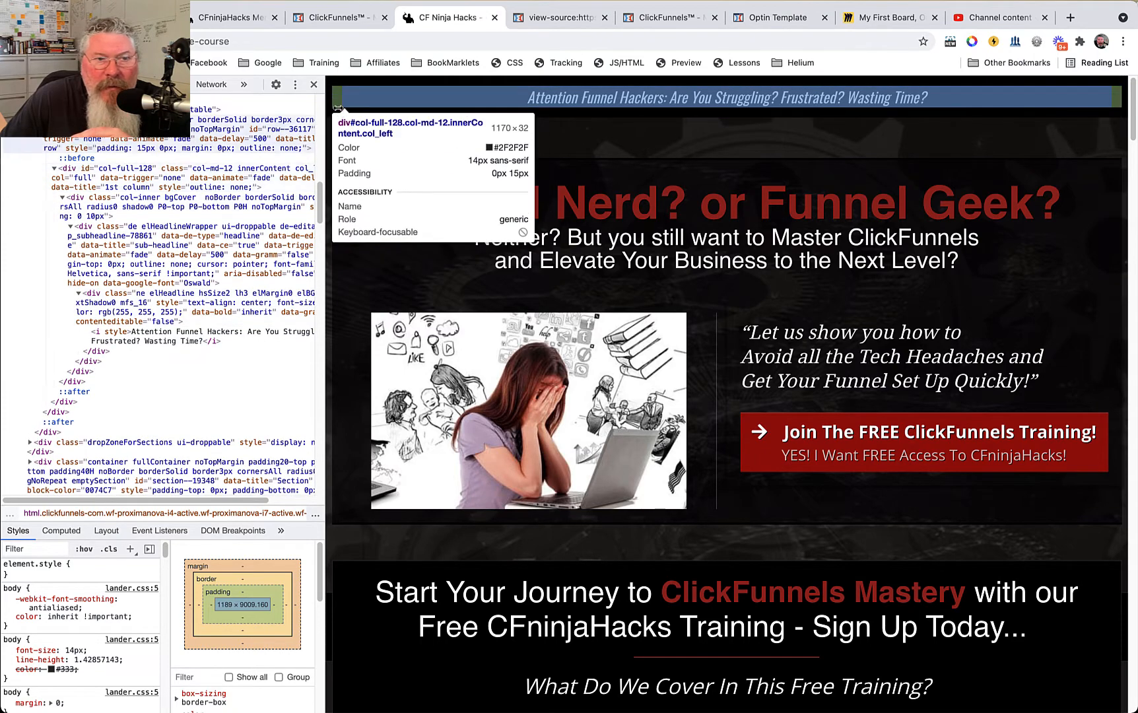
scroll(200, 159, up, 4)
scroll(82, 297, down, 5)
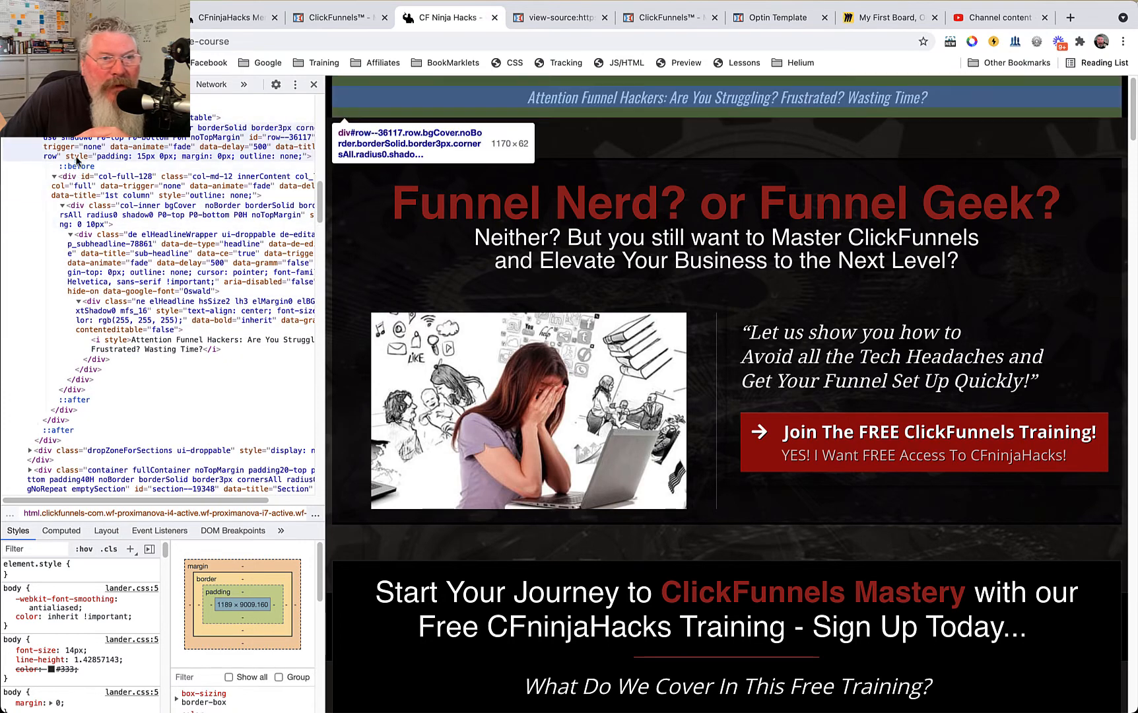
scroll(80, 150, up, 1)
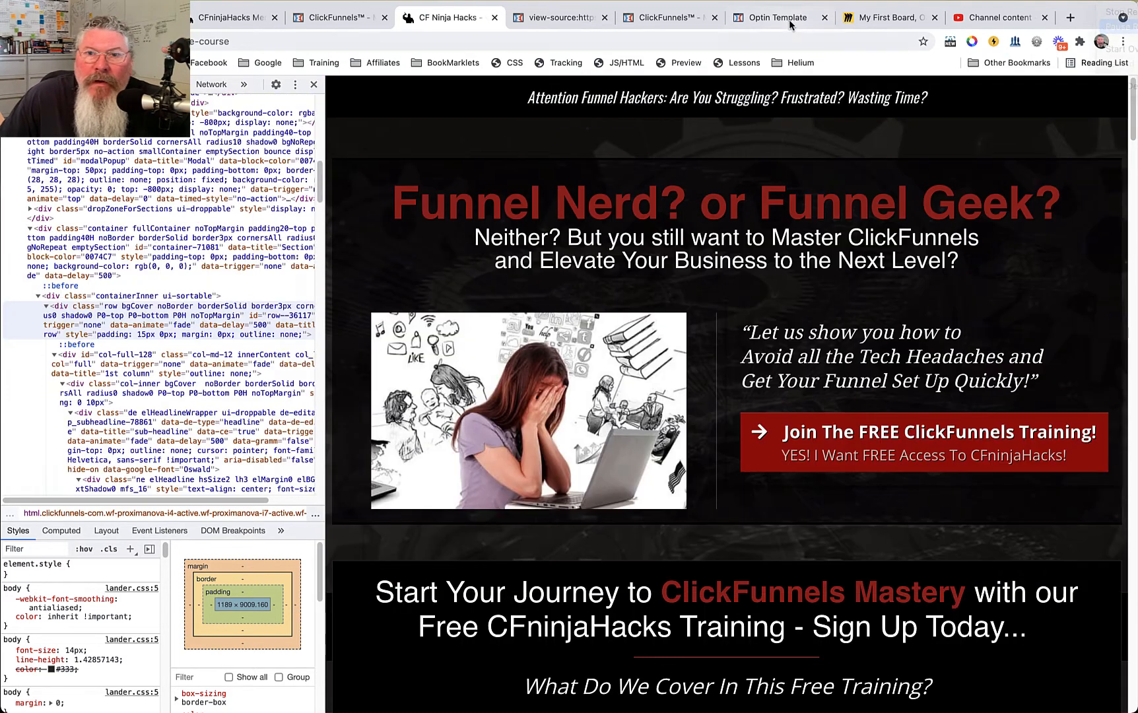
Close the Optin Template's SEO meta data settings and switch to the Miro board with the page layout diagram.
click(787, 18)
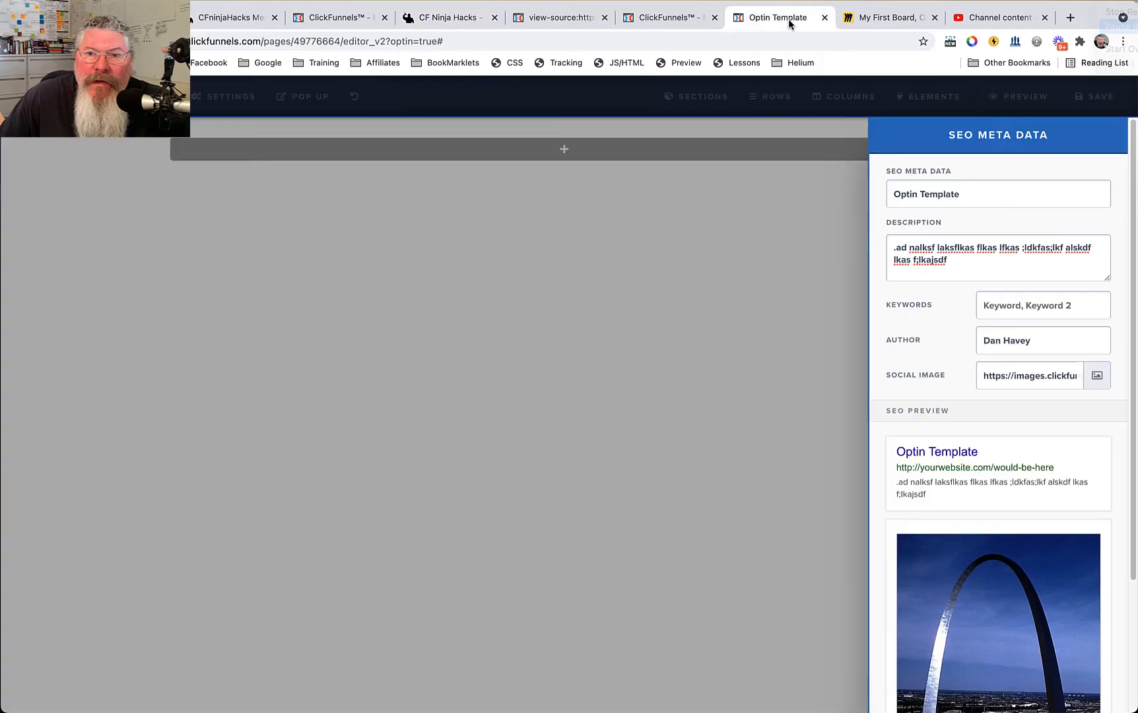
click(726, 246)
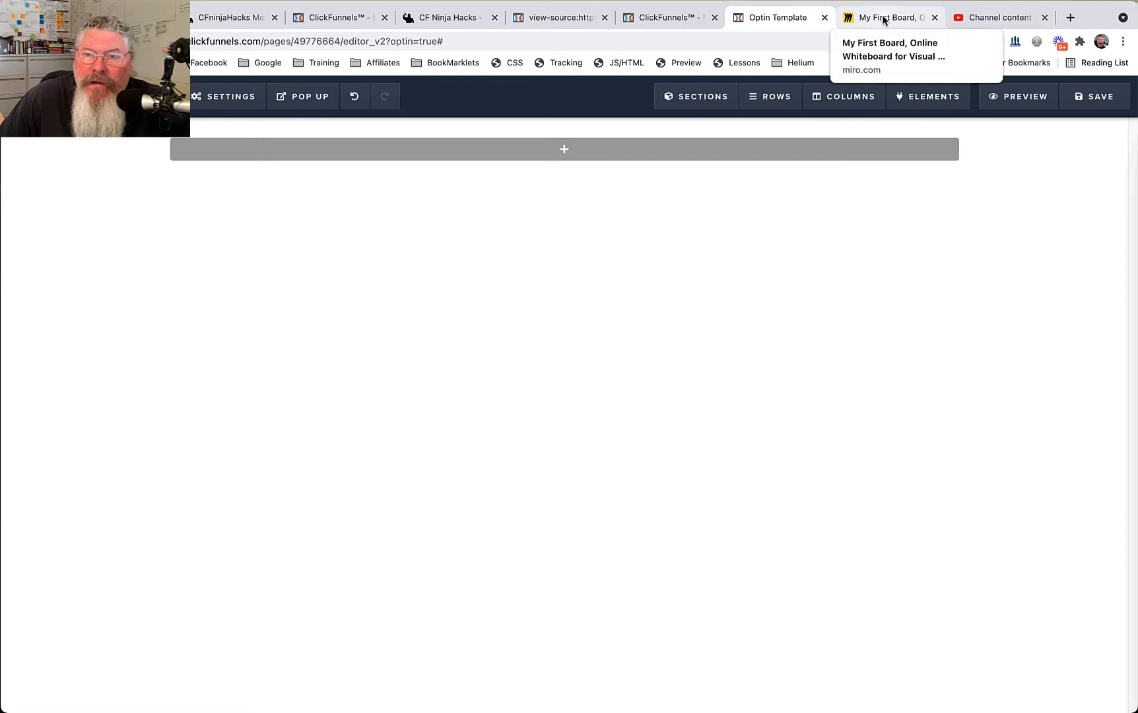
click(883, 19)
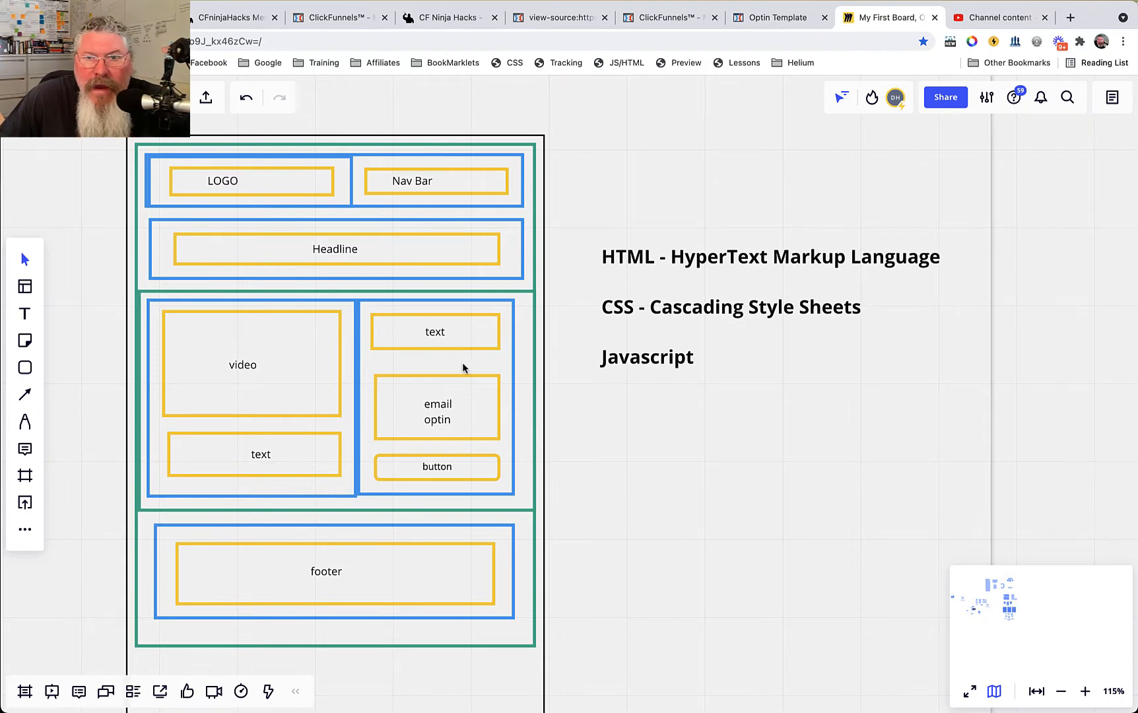
Switch to the Optin Template editor and add a full-width section to the empty page.
click(764, 20)
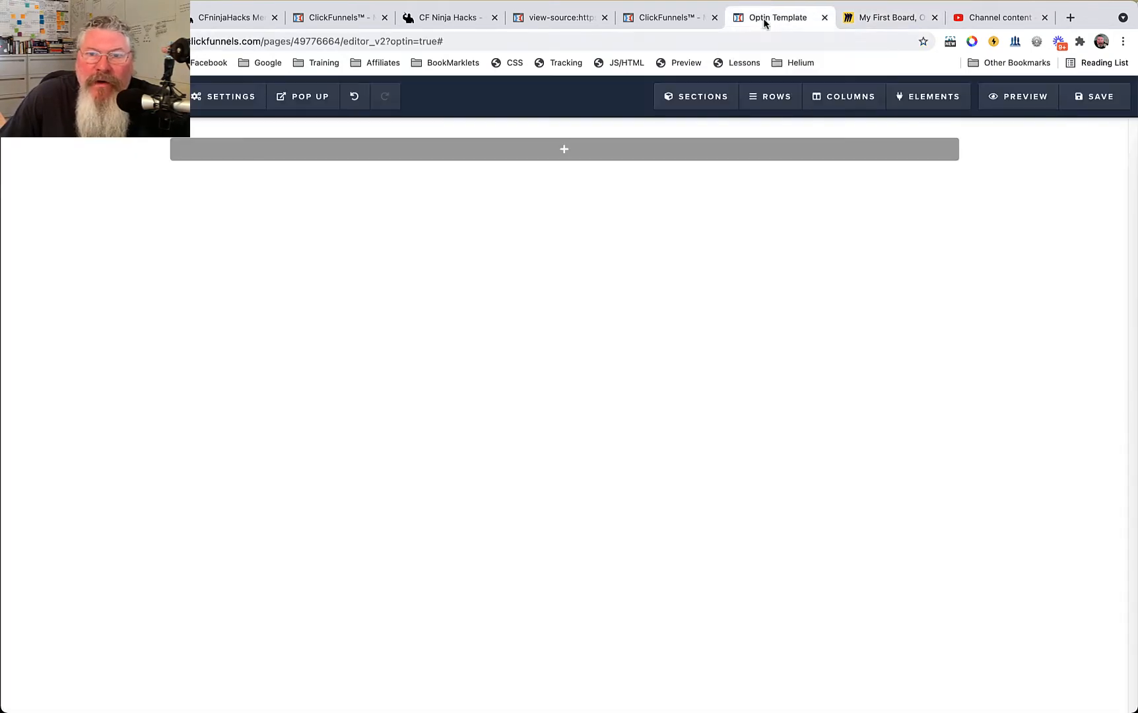
mouse_move(758, 104)
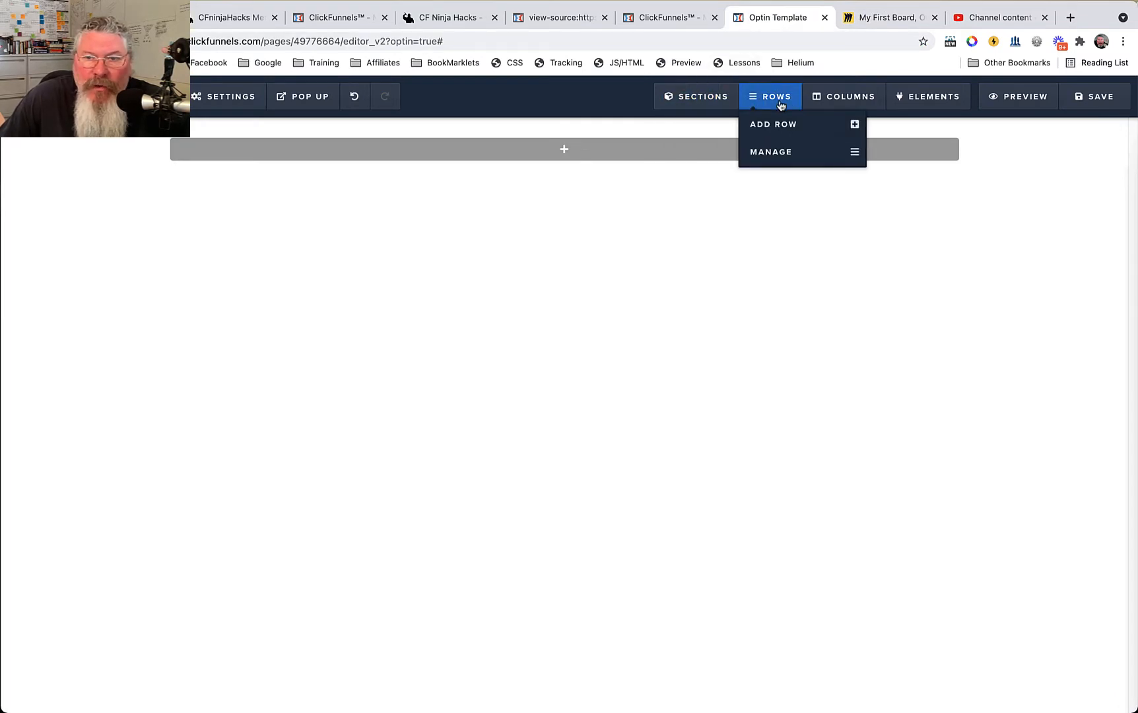
mouse_move(916, 104)
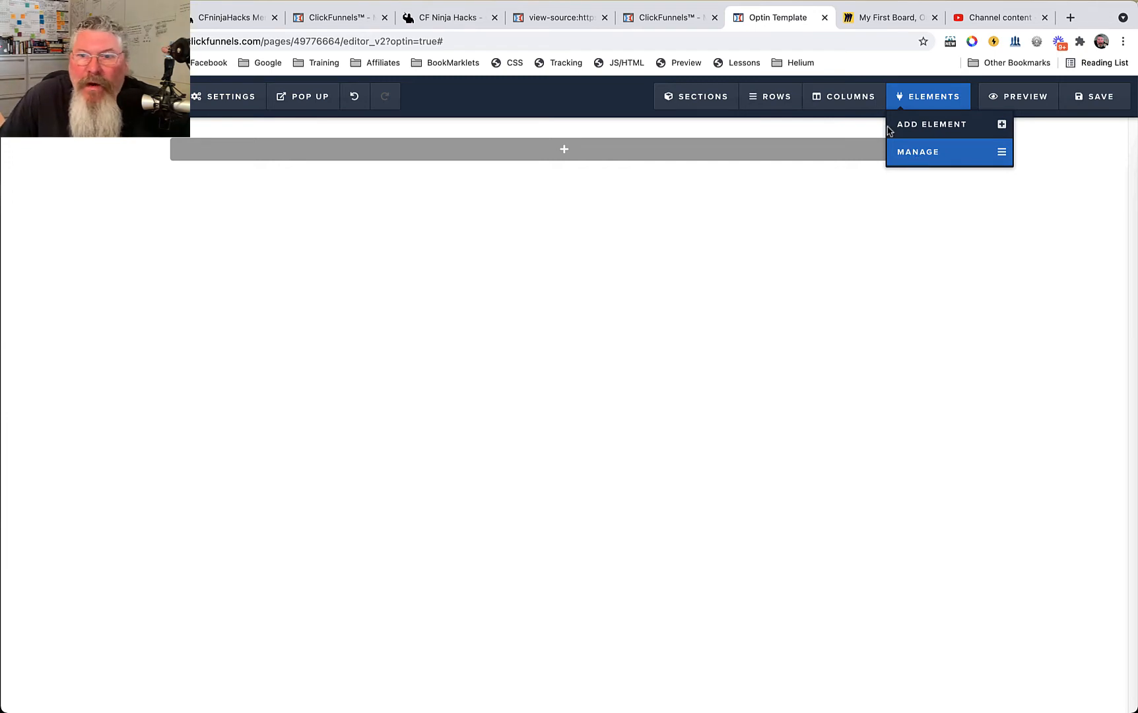
mouse_move(683, 95)
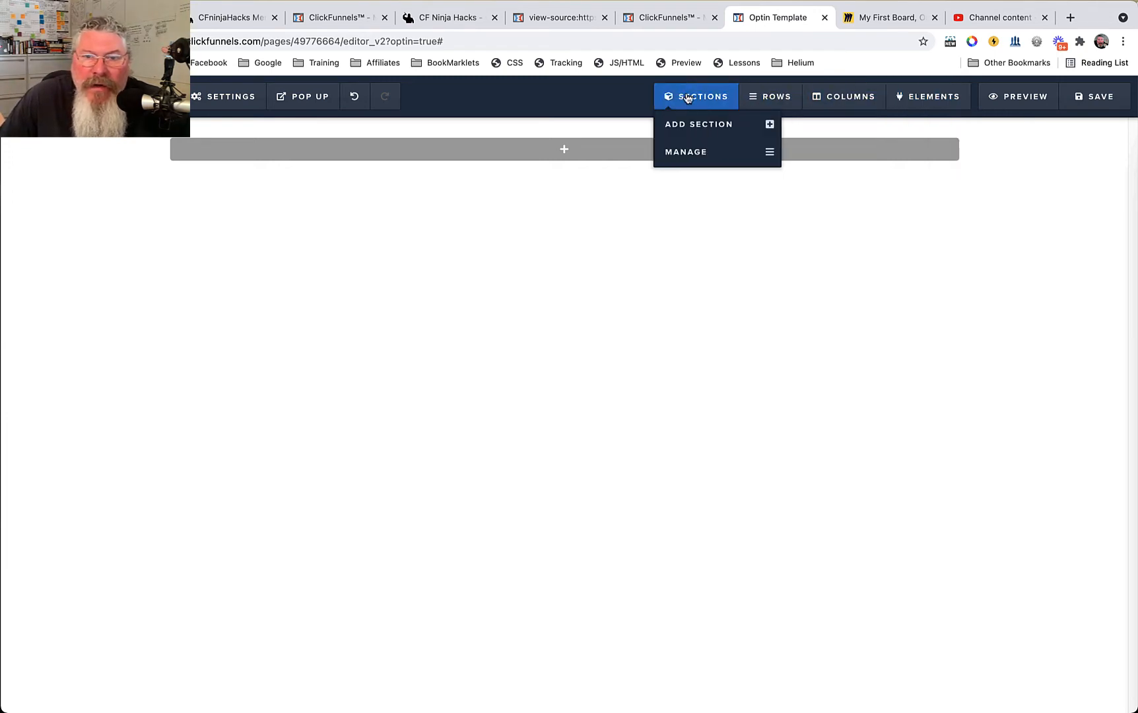
mouse_move(561, 151)
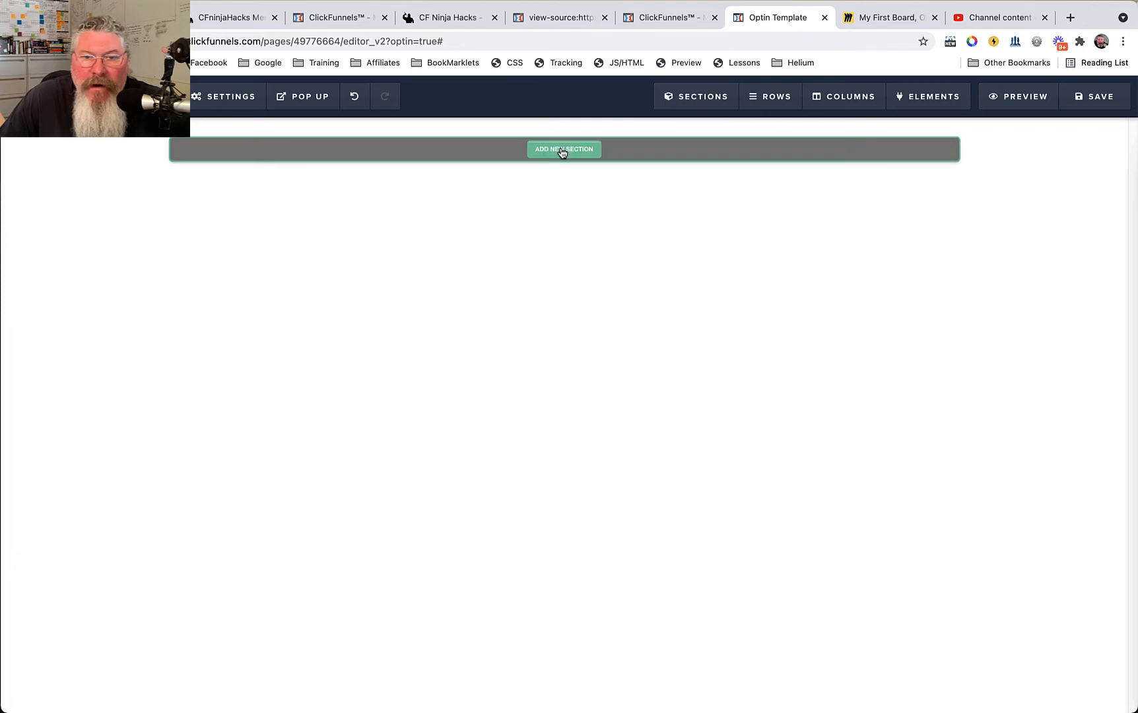
click(561, 149)
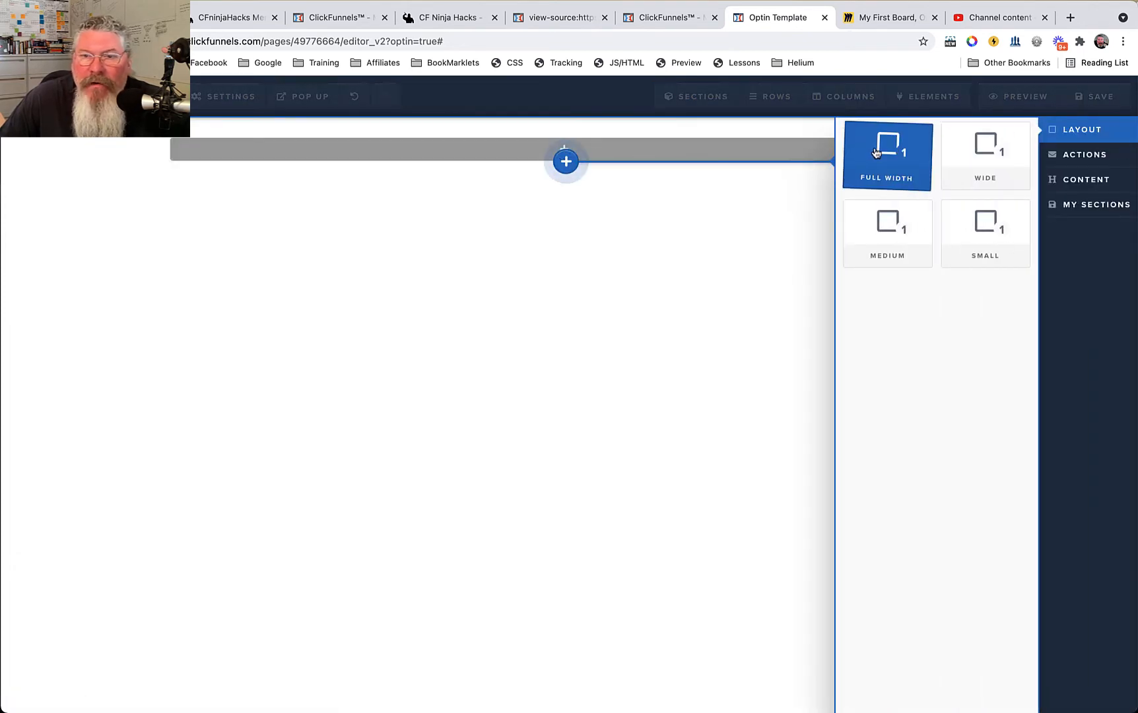
click(875, 152)
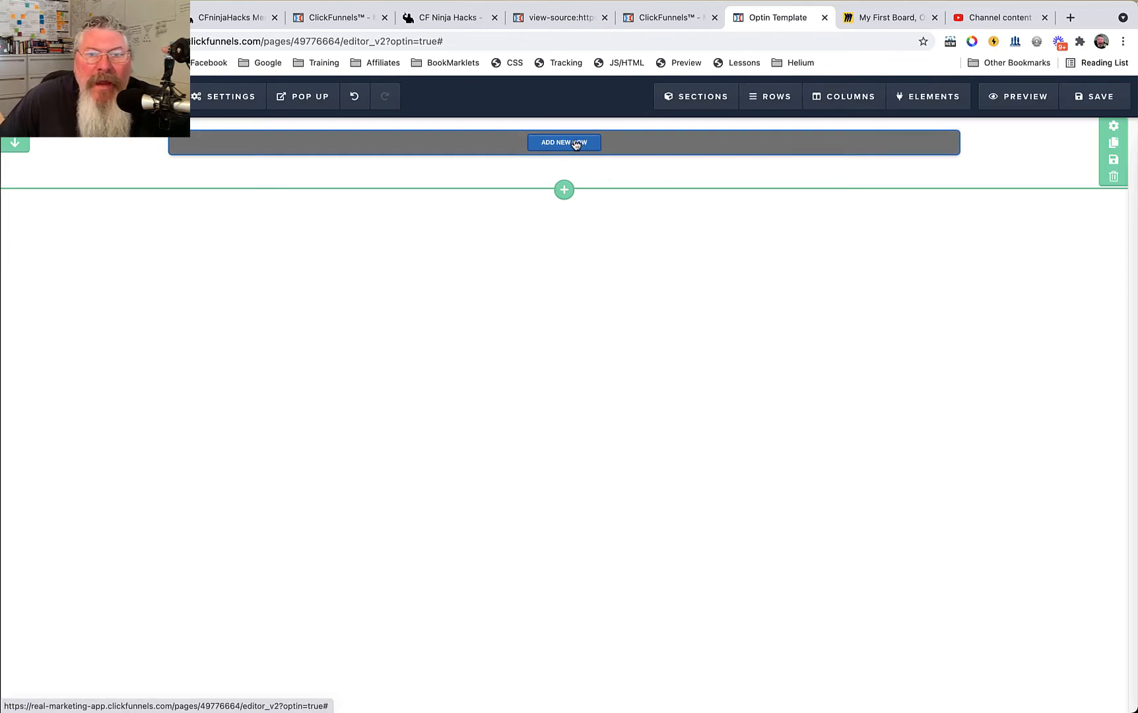
Check the Miro layout diagram, return to the Optin Template editor and add a second full-width section below the first.
click(861, 18)
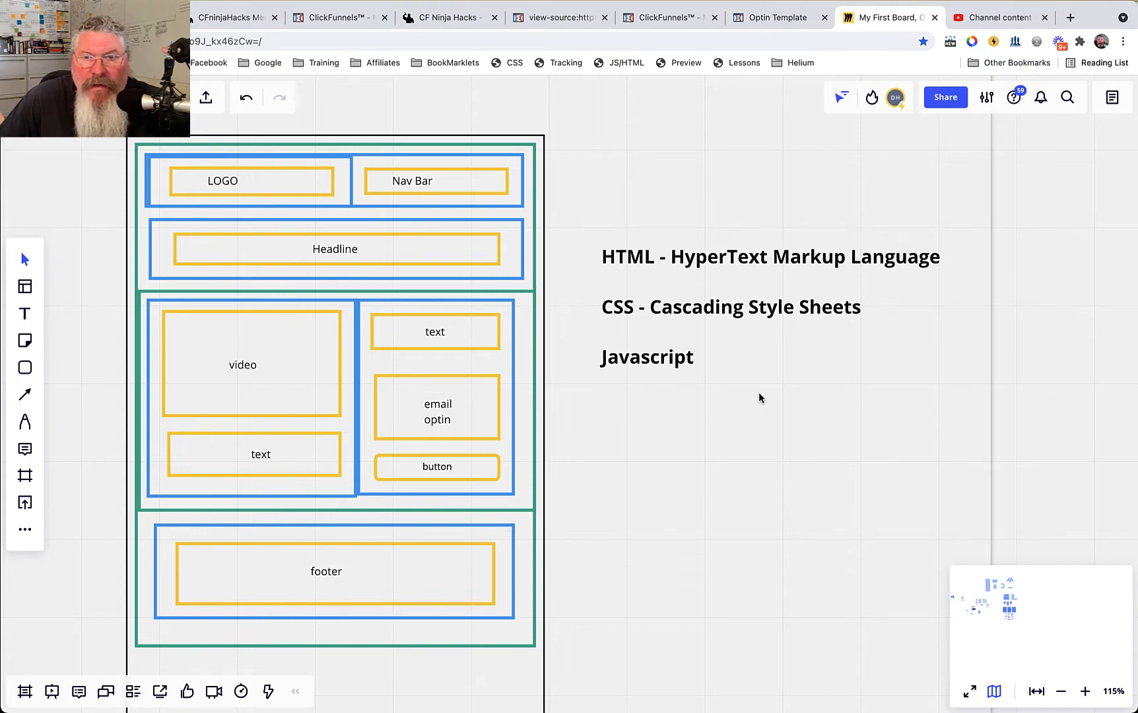
click(779, 25)
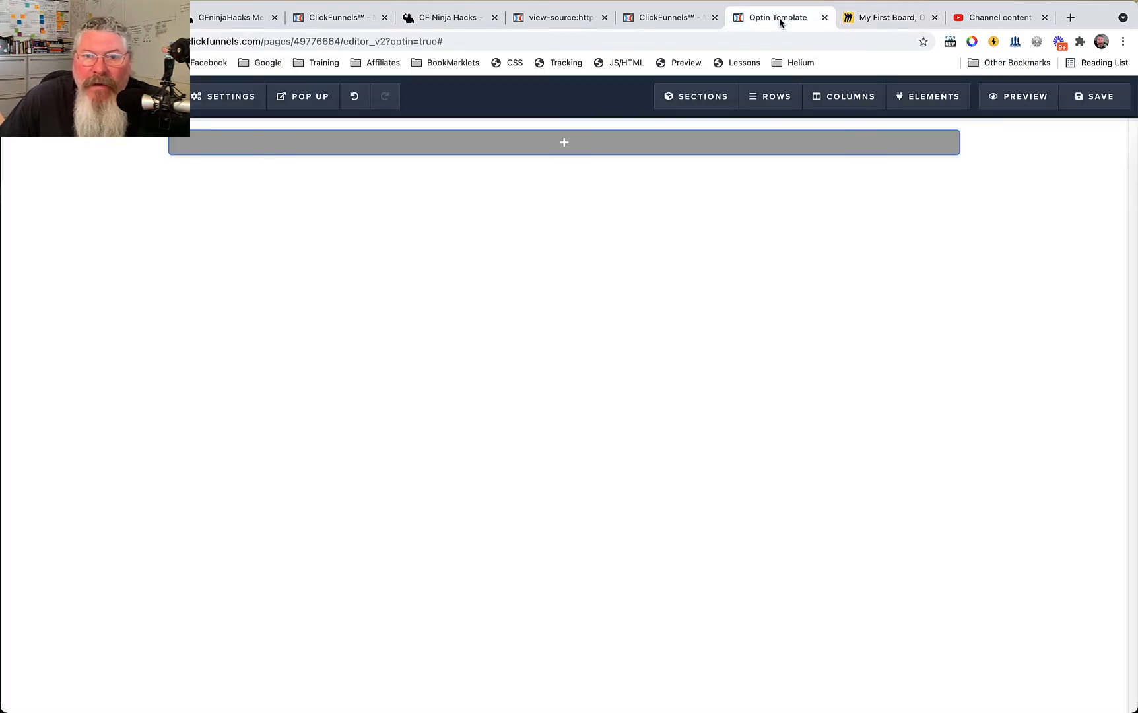
mouse_move(566, 149)
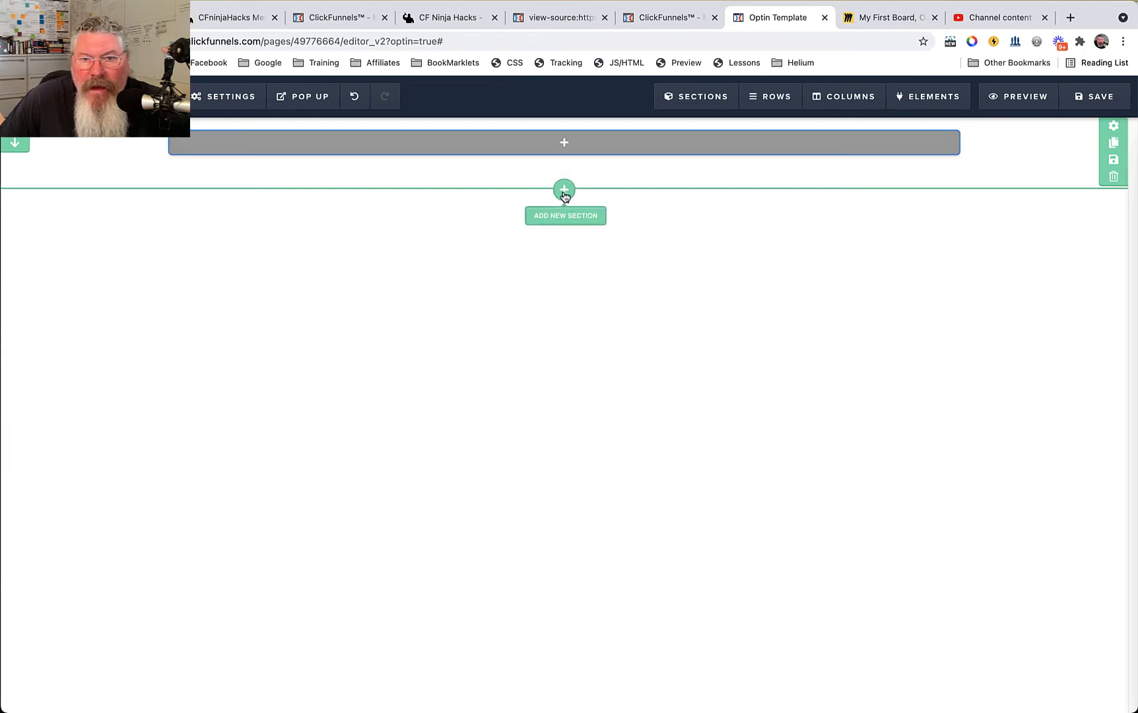
mouse_move(678, 97)
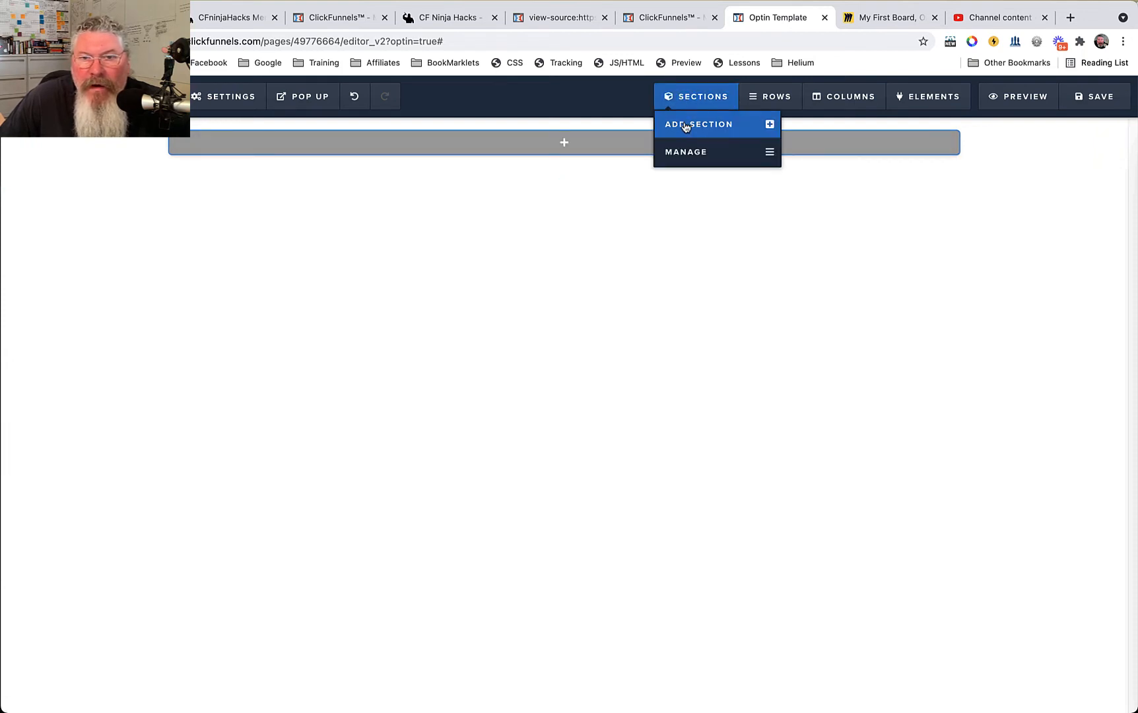
click(685, 125)
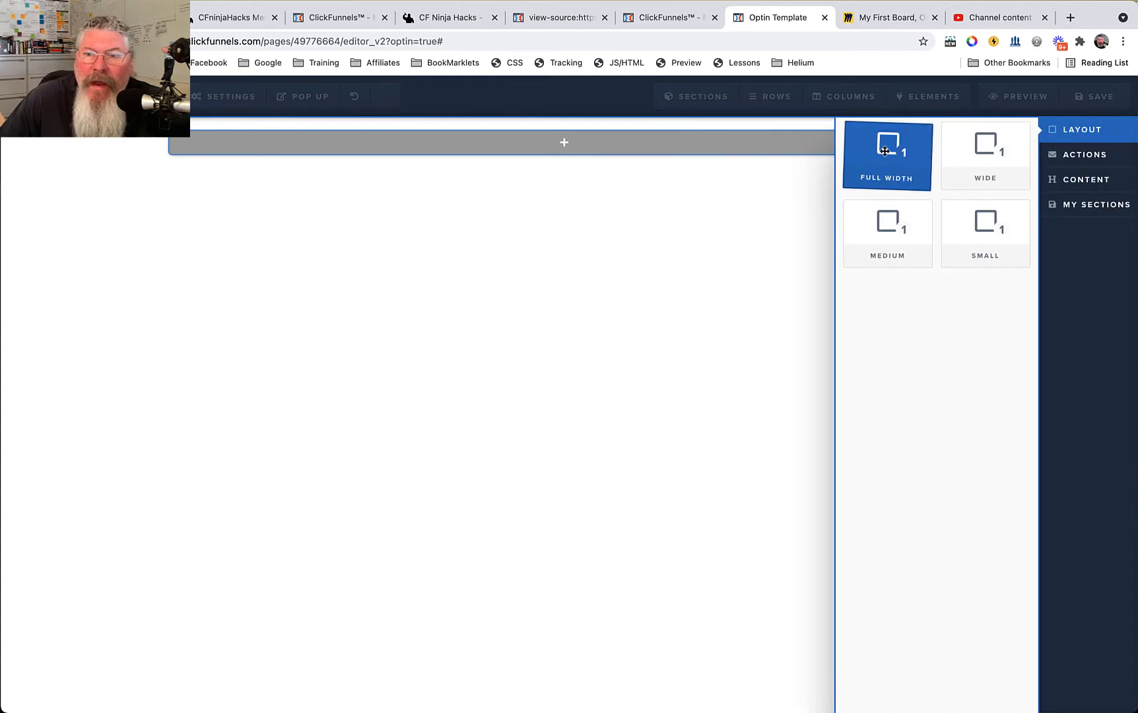
drag(884, 150, 568, 201)
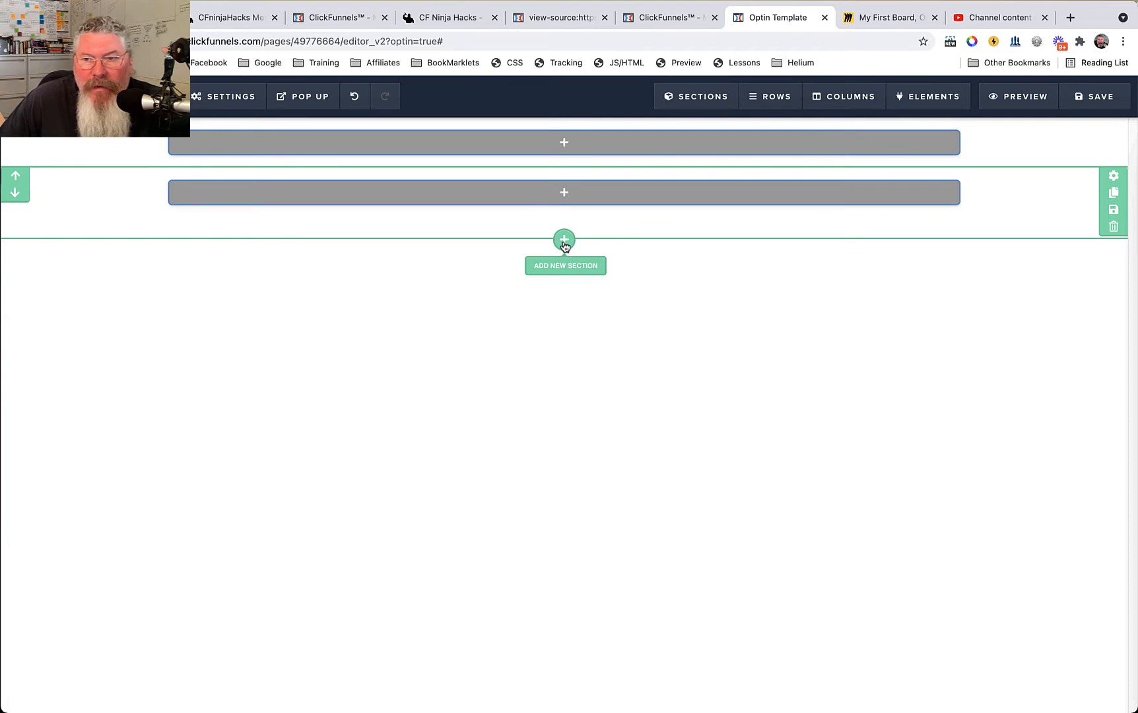
Add a third full-width section beneath the second one.
click(564, 244)
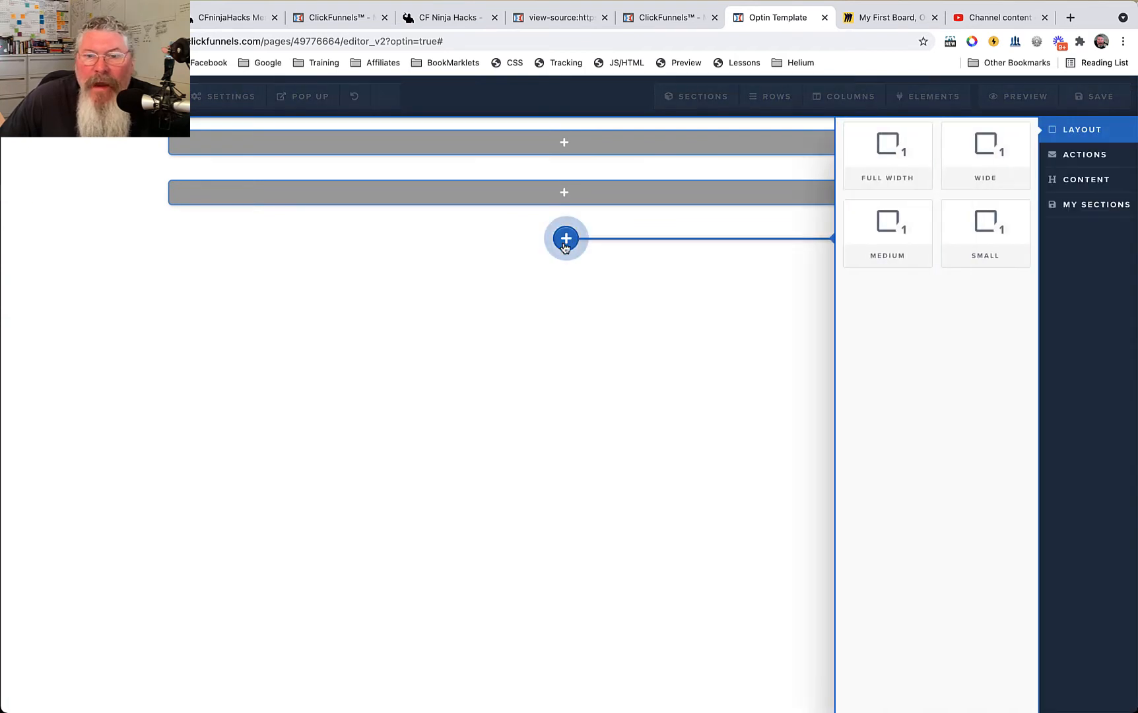
click(893, 166)
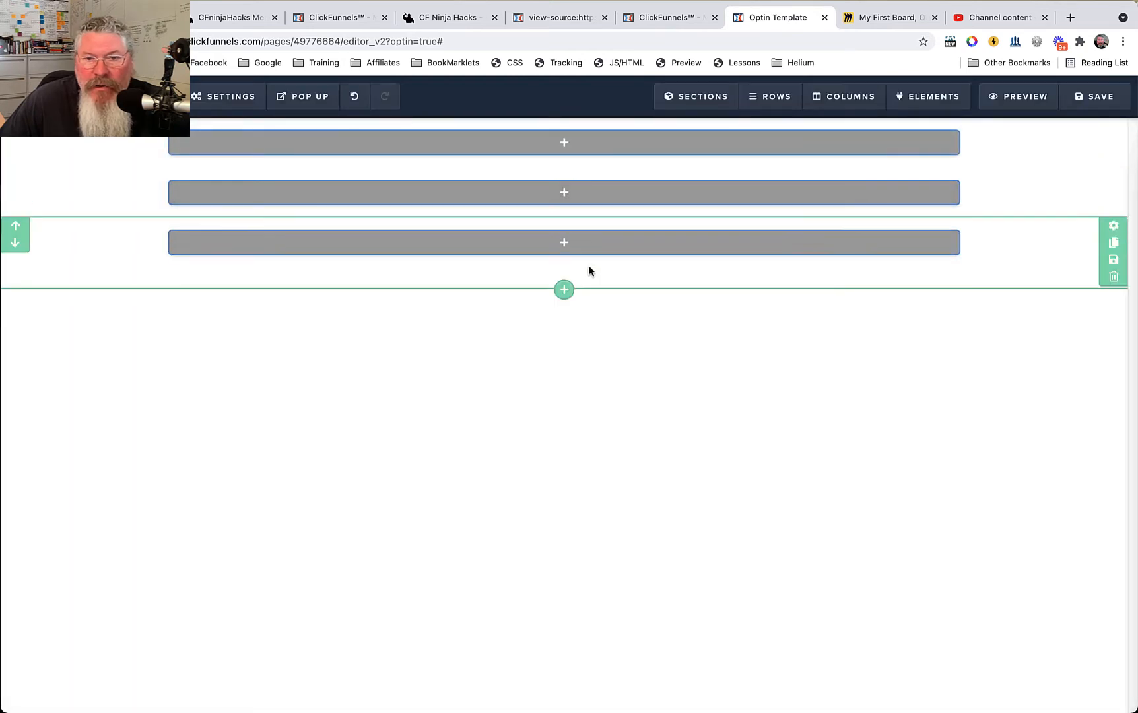
mouse_move(592, 253)
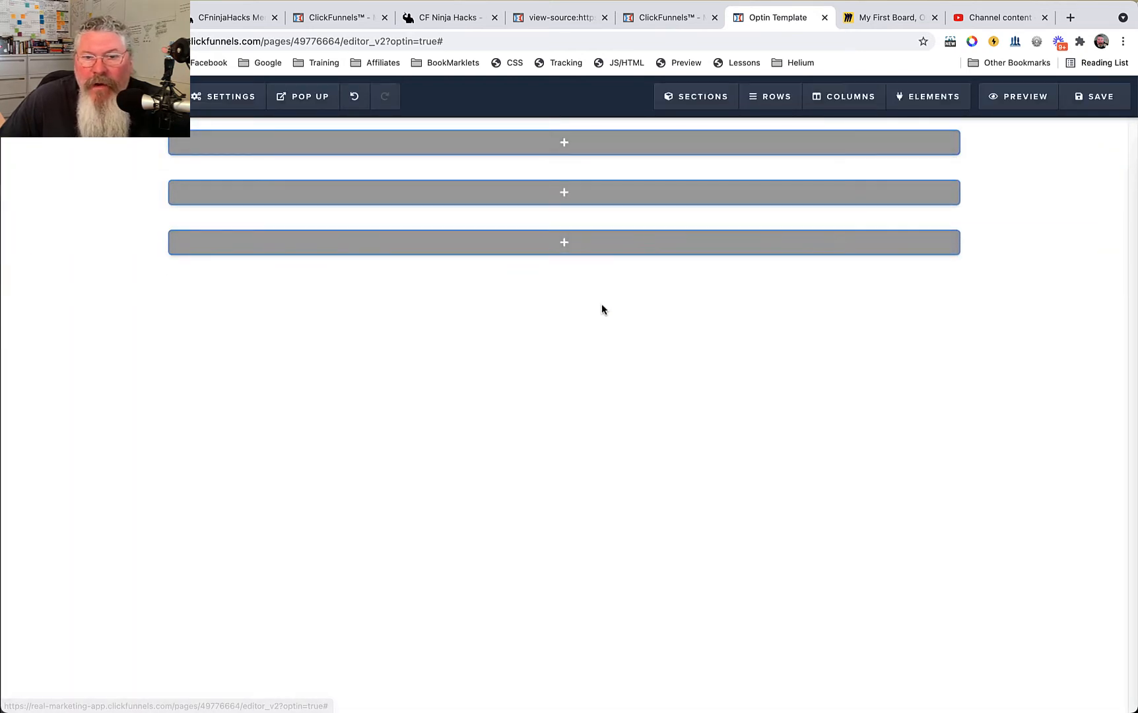
Set the page's background colour to red #e43b2c.
mouse_move(222, 97)
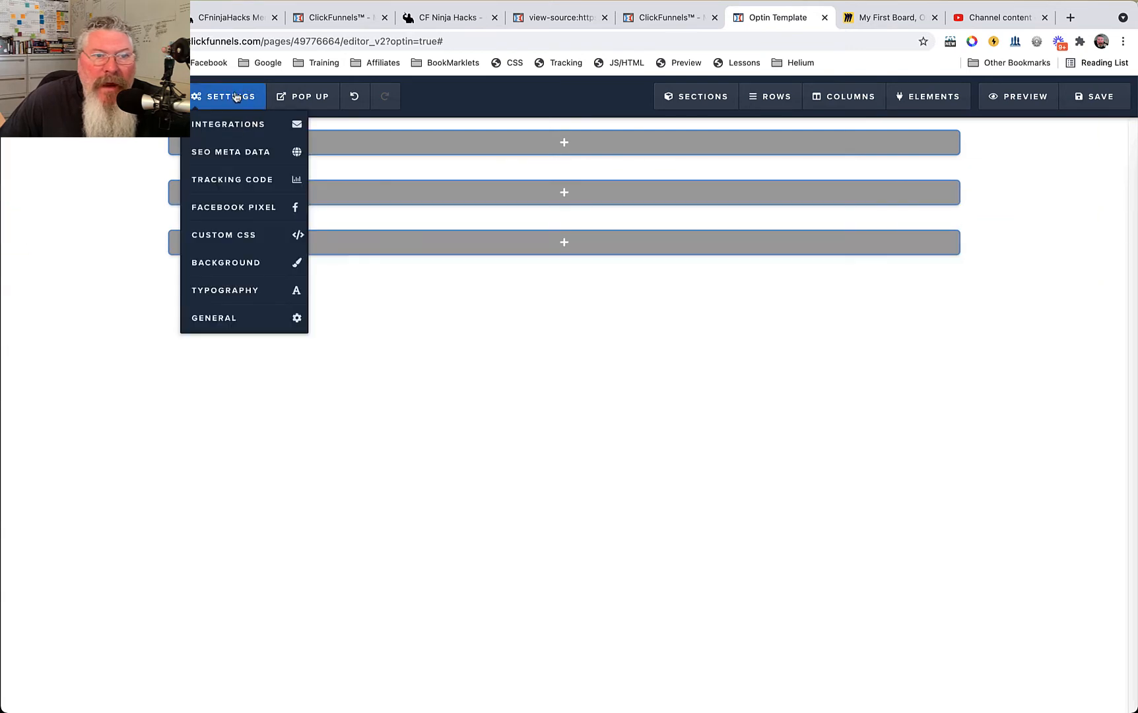
click(225, 264)
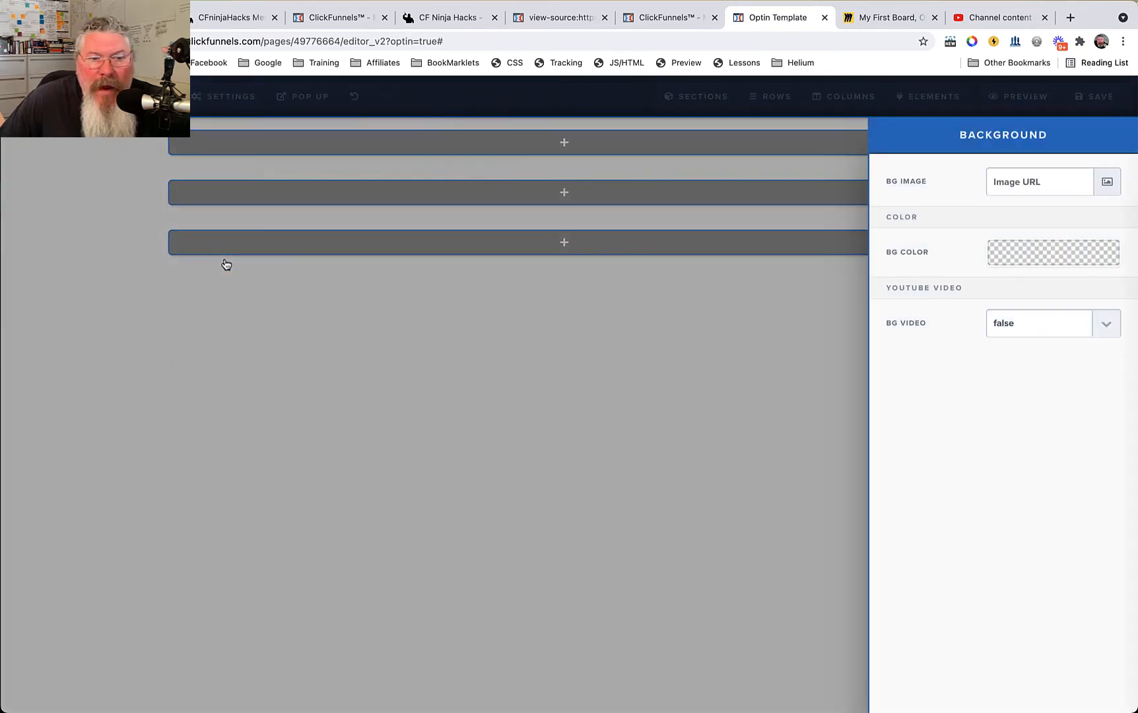
click(1002, 256)
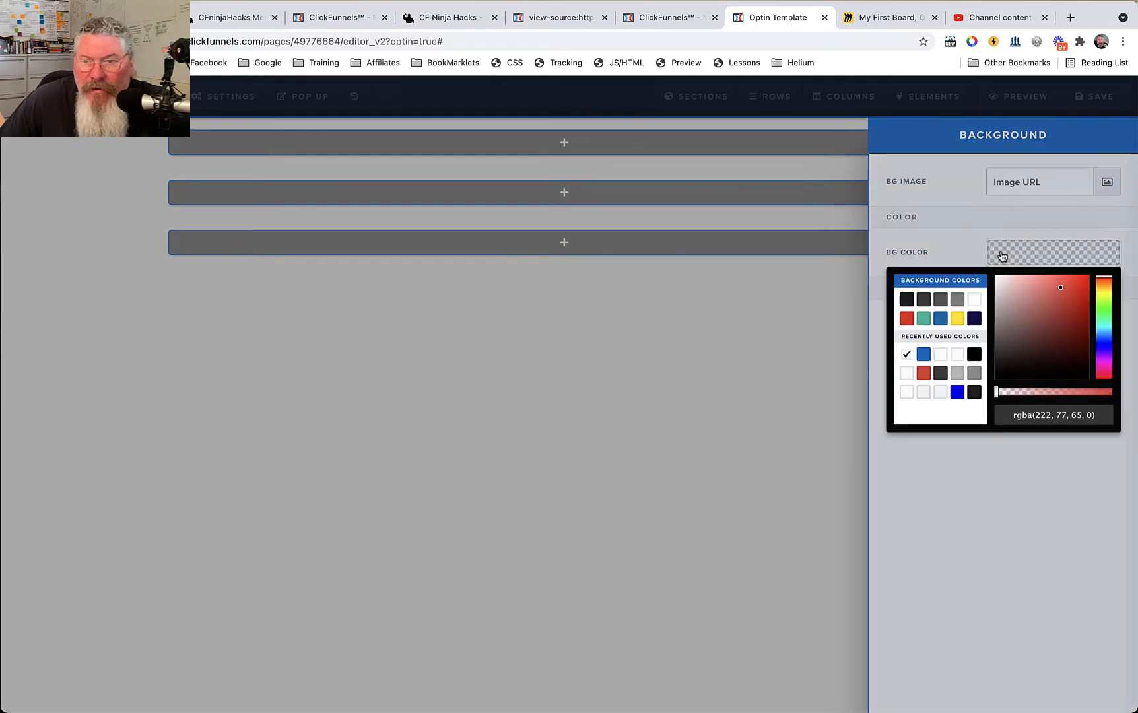
click(906, 318)
click(738, 352)
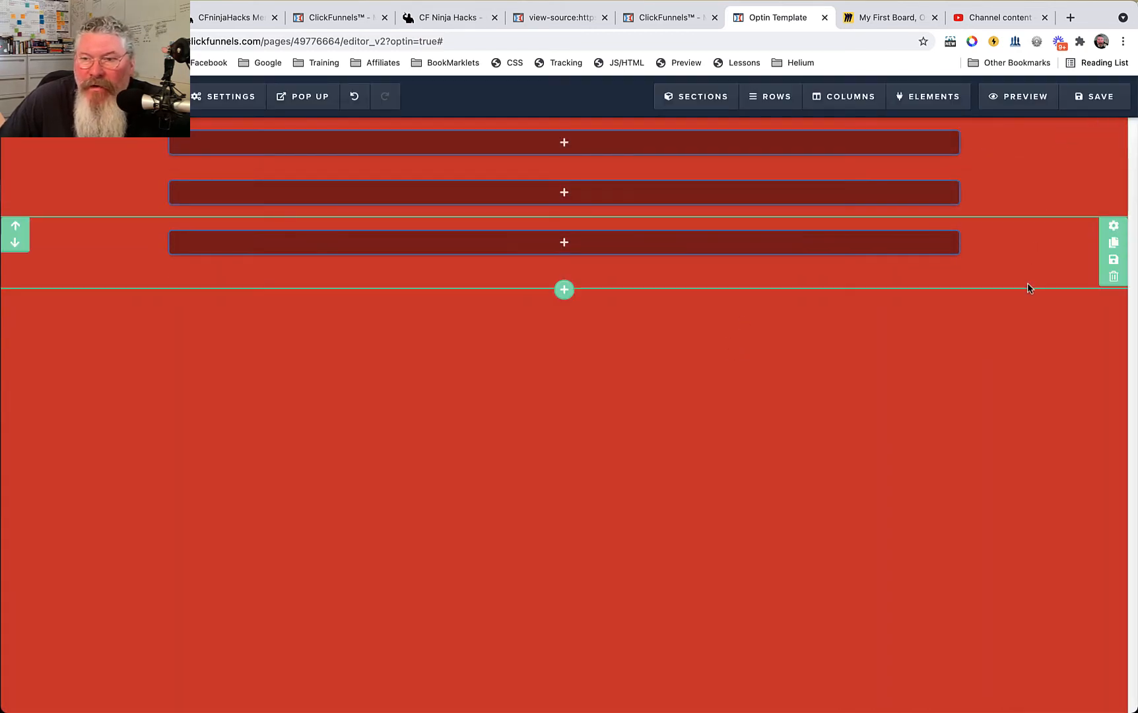
Set the third section's background colour to white #ffffff, then lower its opacity to fully transparent.
click(1113, 228)
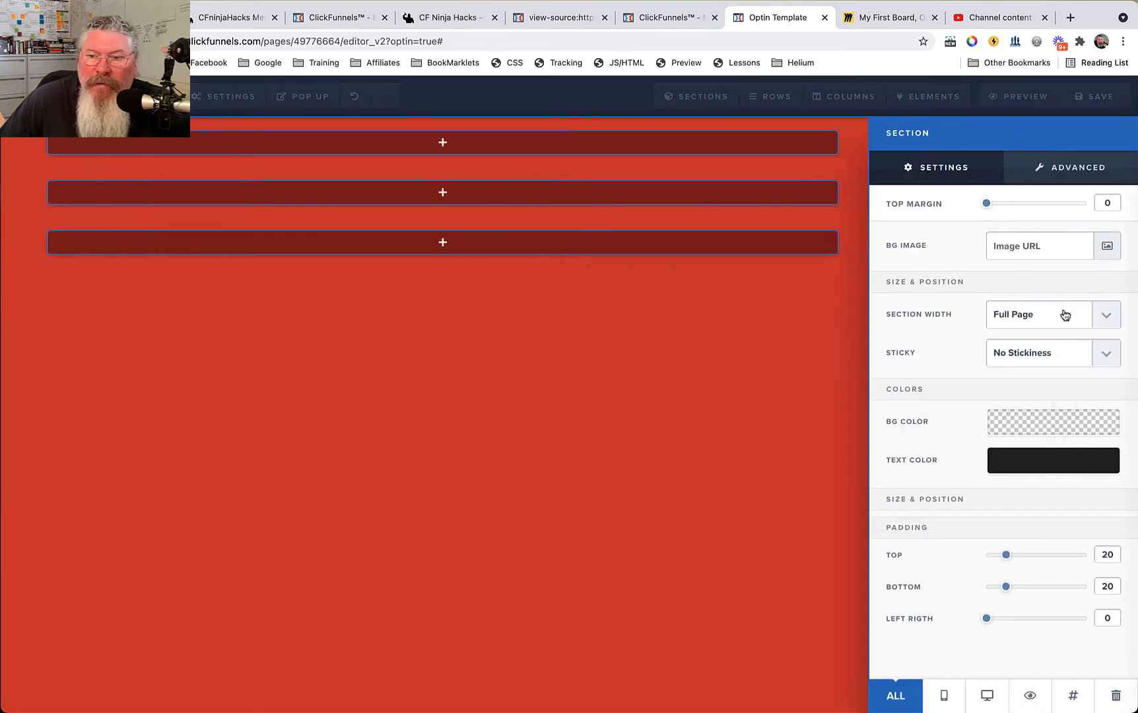
click(1034, 424)
click(975, 470)
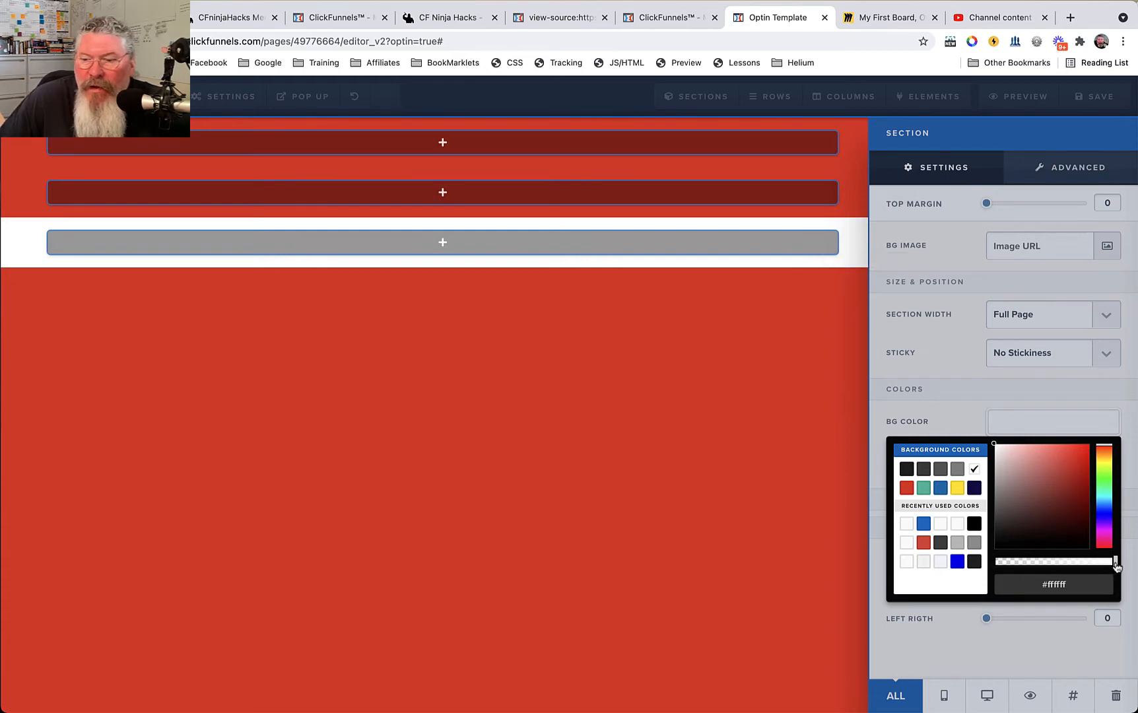
drag(1114, 561, 993, 572)
click(660, 403)
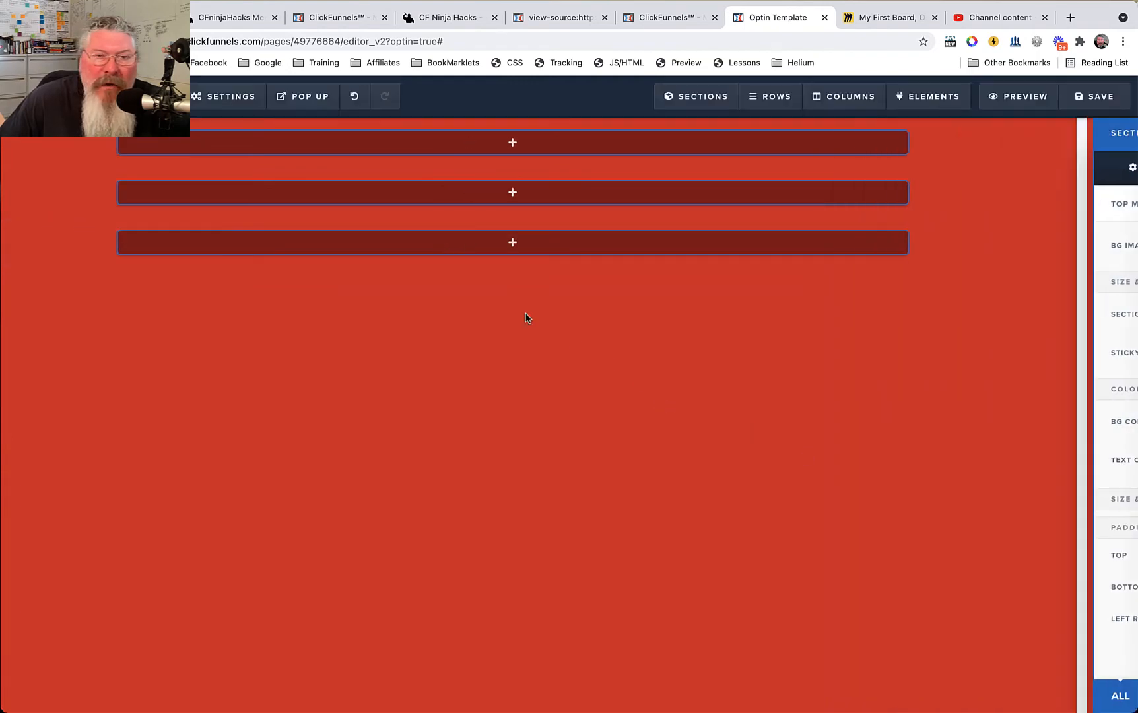
Lower the opacity of the page's red background colour to fully transparent.
click(200, 95)
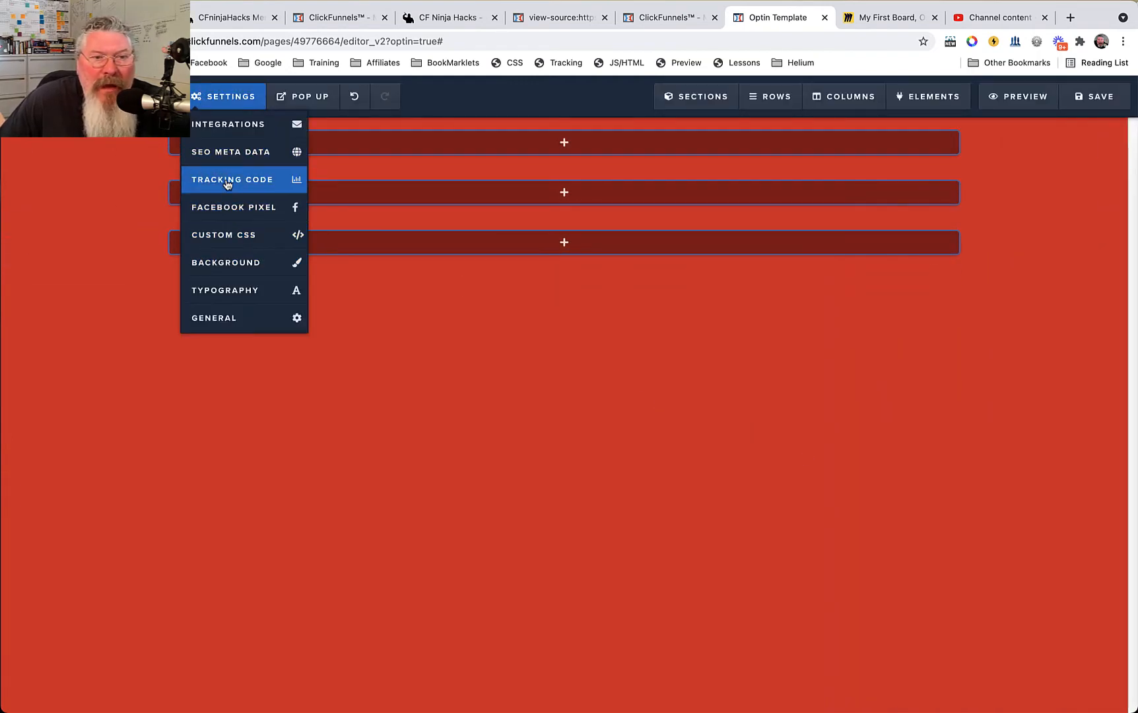
click(225, 262)
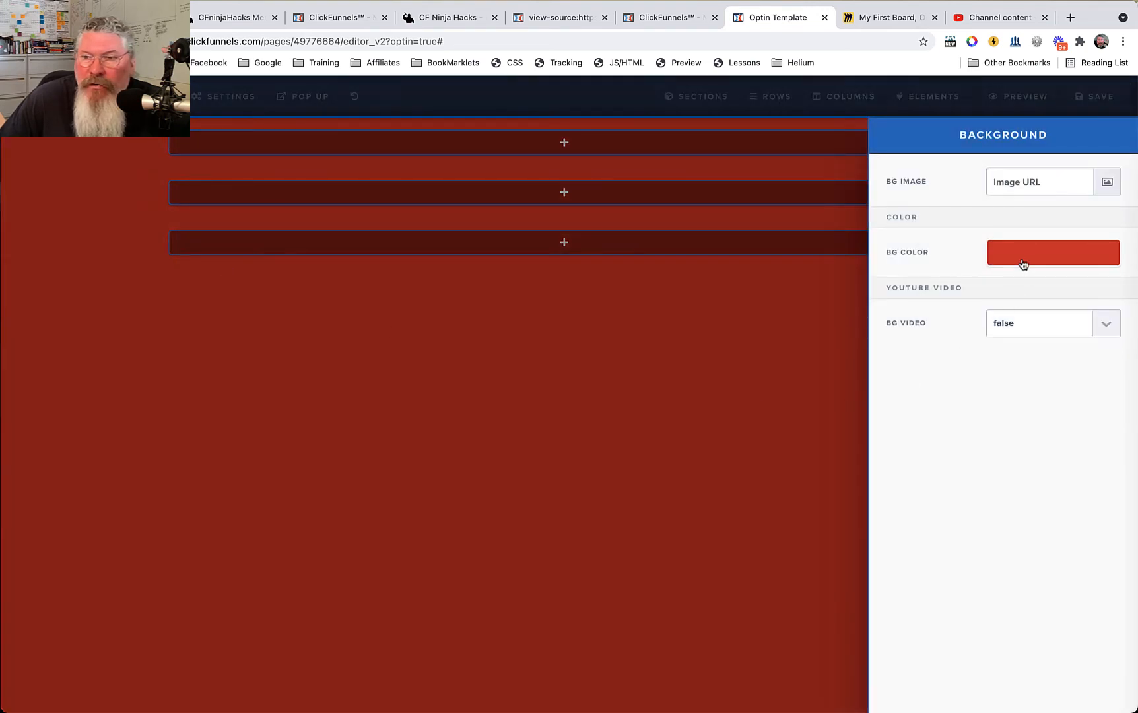
click(1022, 264)
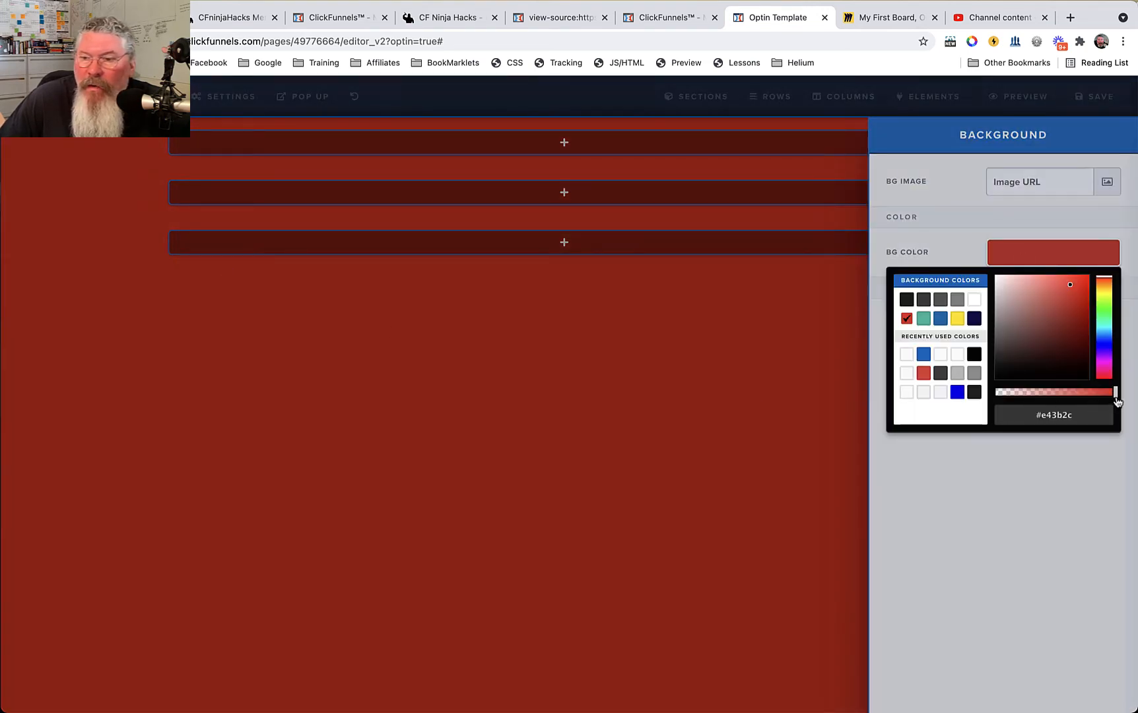
drag(1116, 401, 980, 404)
click(686, 390)
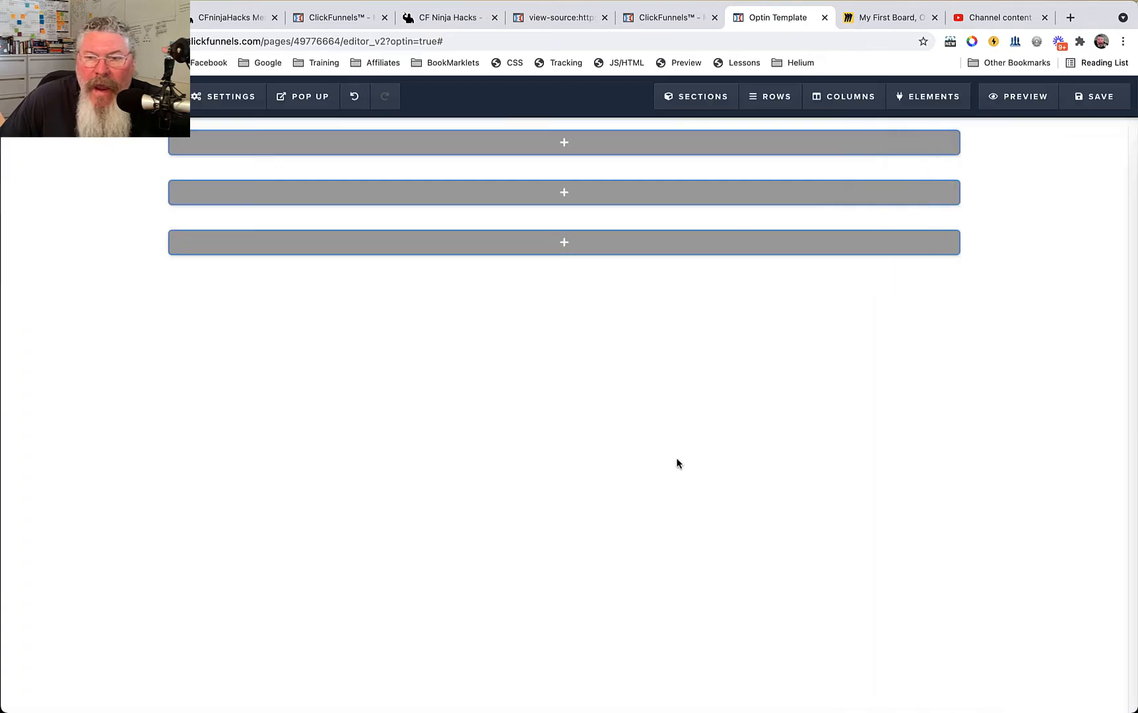
Following the Miro diagram, add a two-column row to the first section and a one-column row beneath it.
click(223, 96)
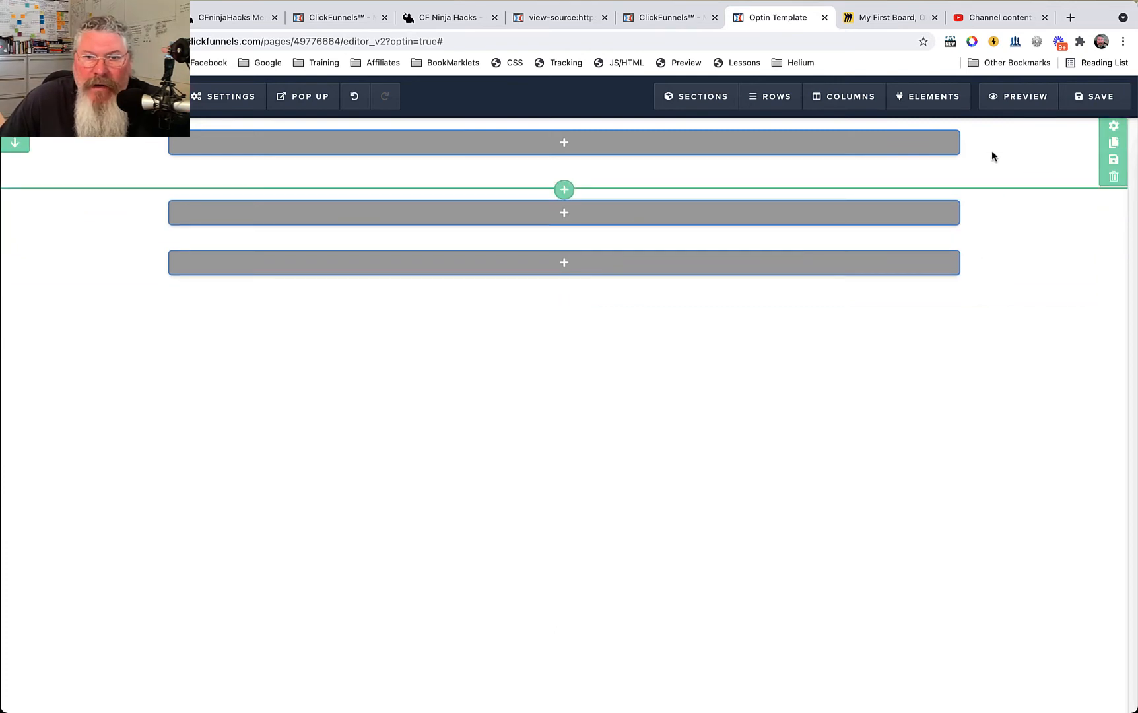
click(563, 143)
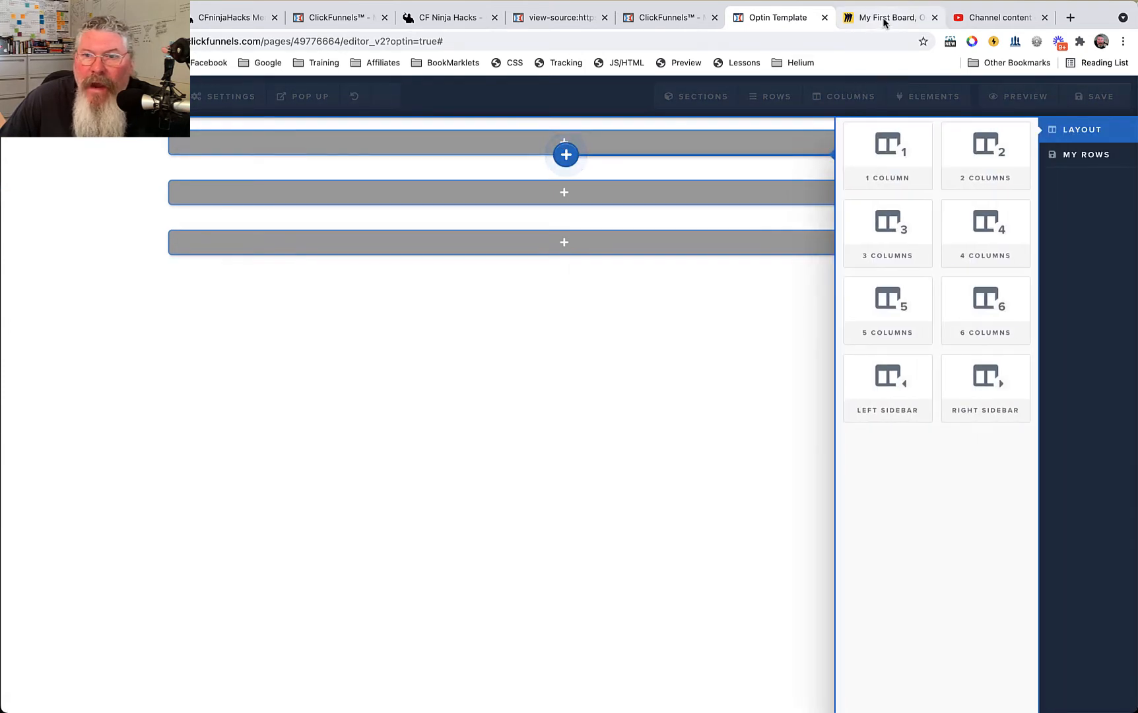
click(885, 20)
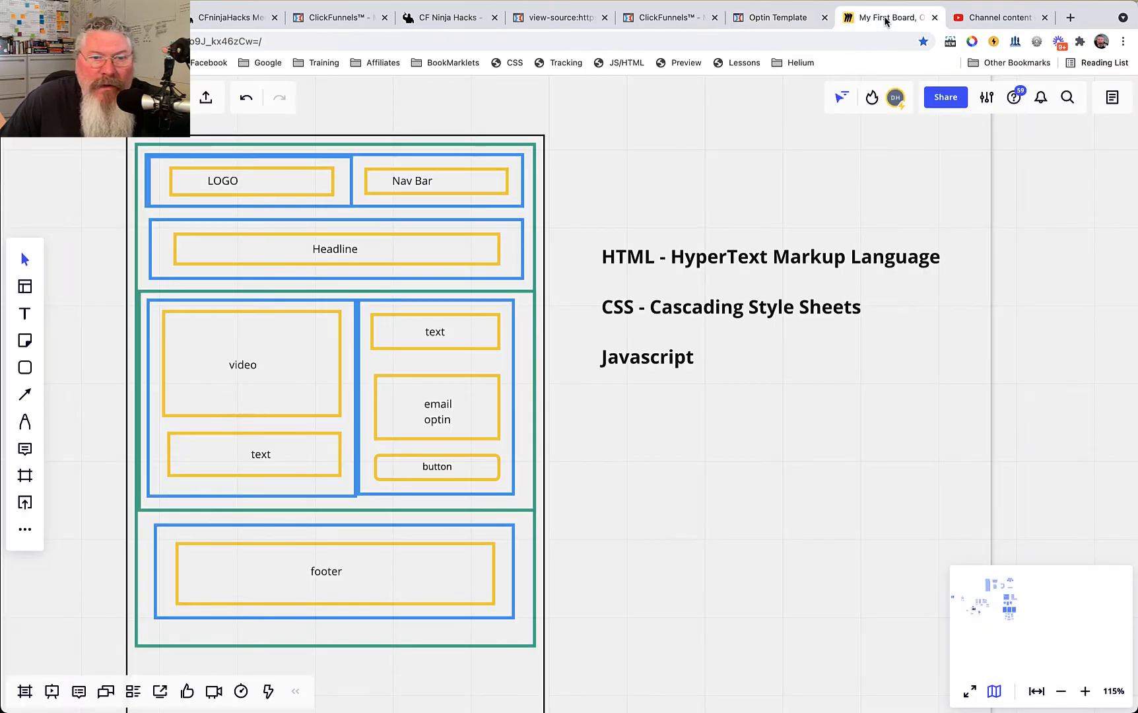
click(785, 18)
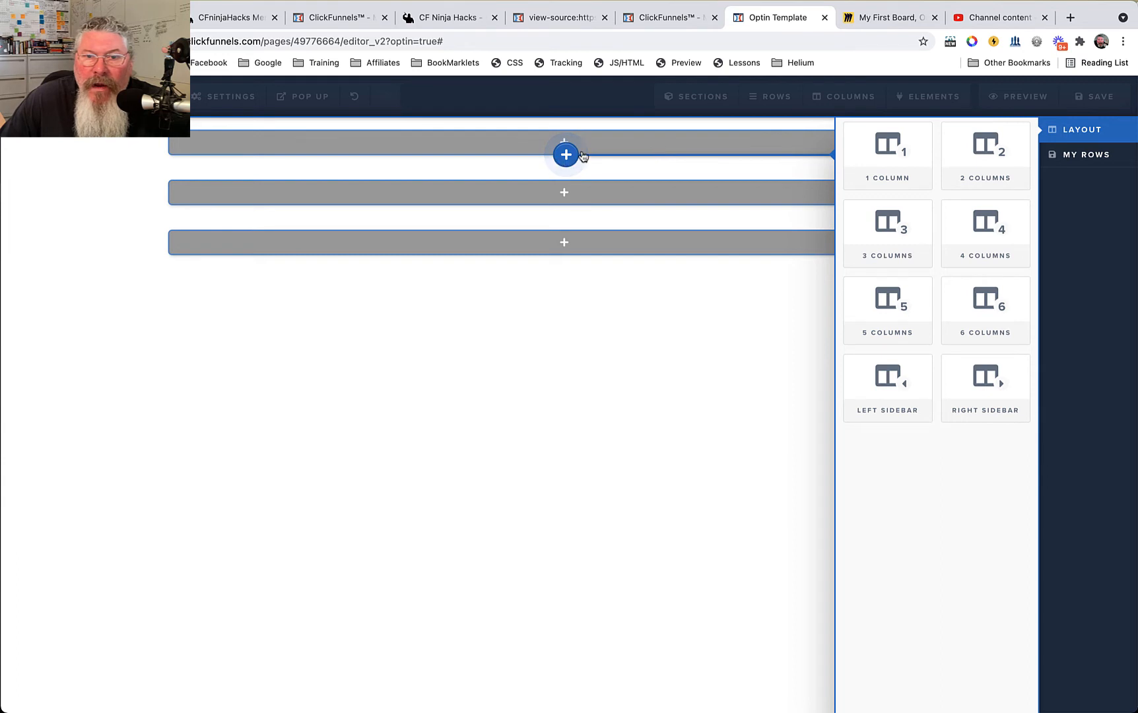
click(990, 152)
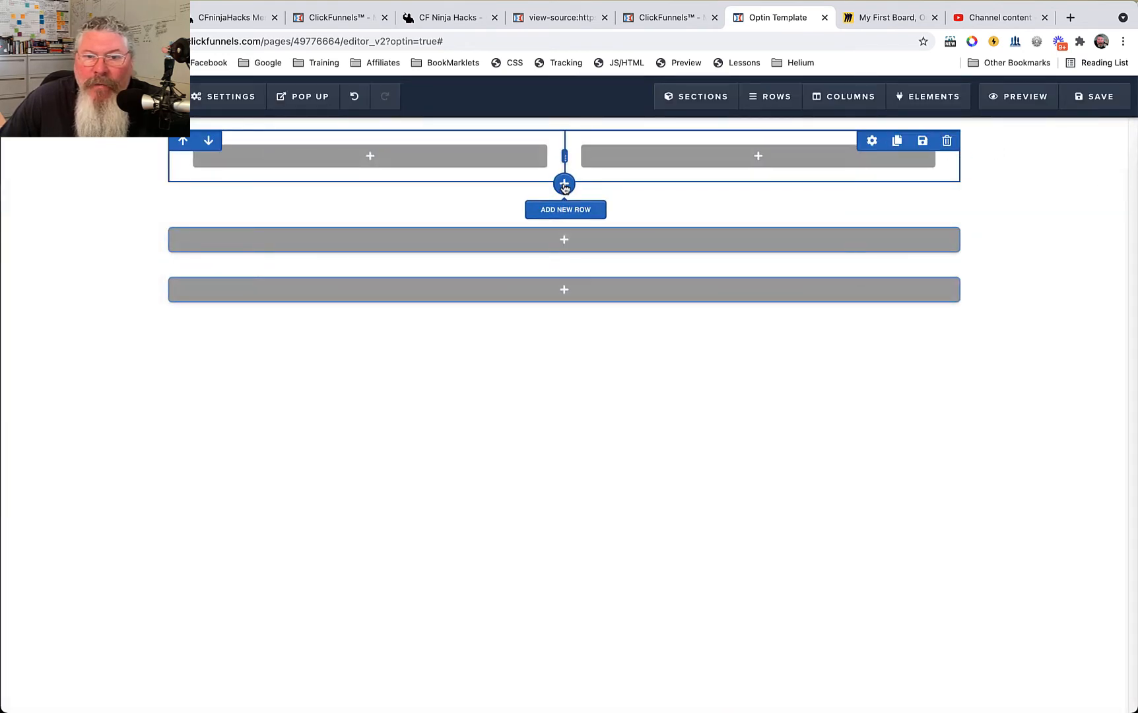
click(564, 185)
click(888, 163)
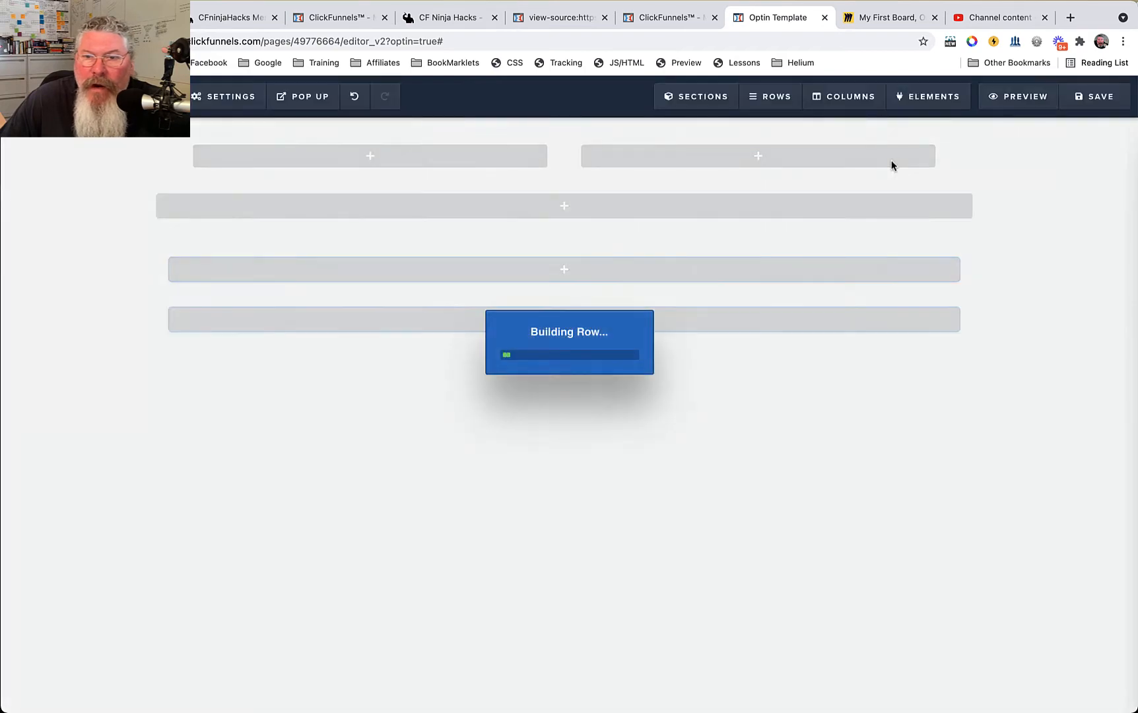
Add a two-column row and move it down into the second section.
mouse_move(769, 96)
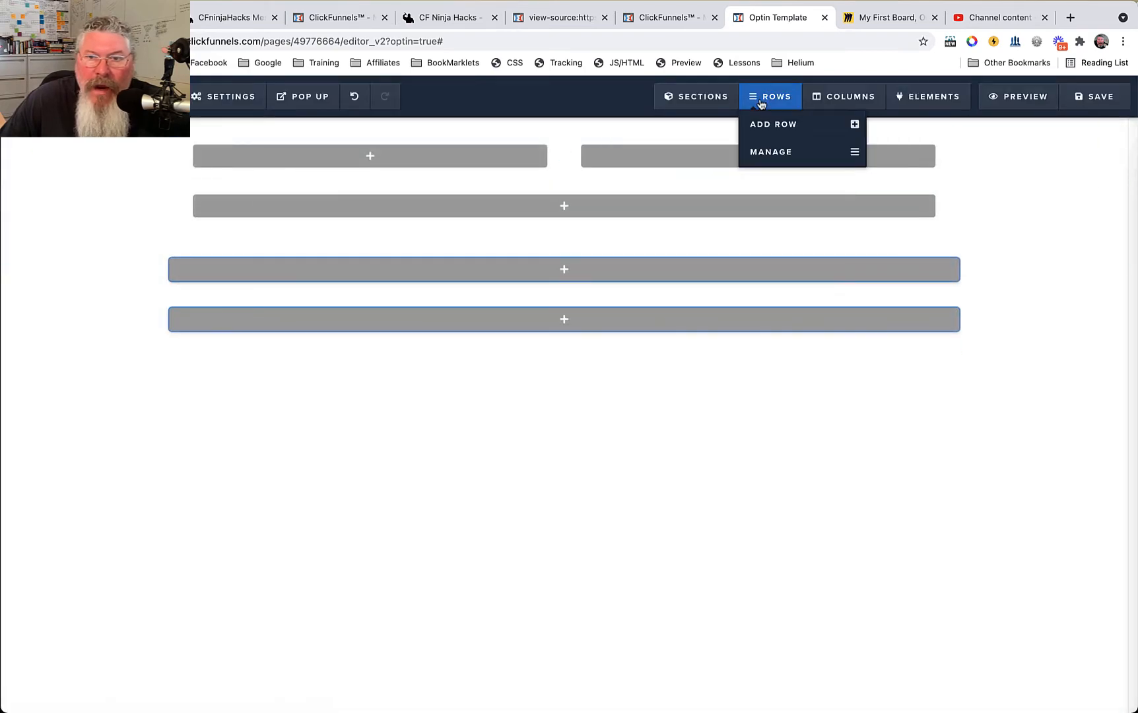
click(778, 130)
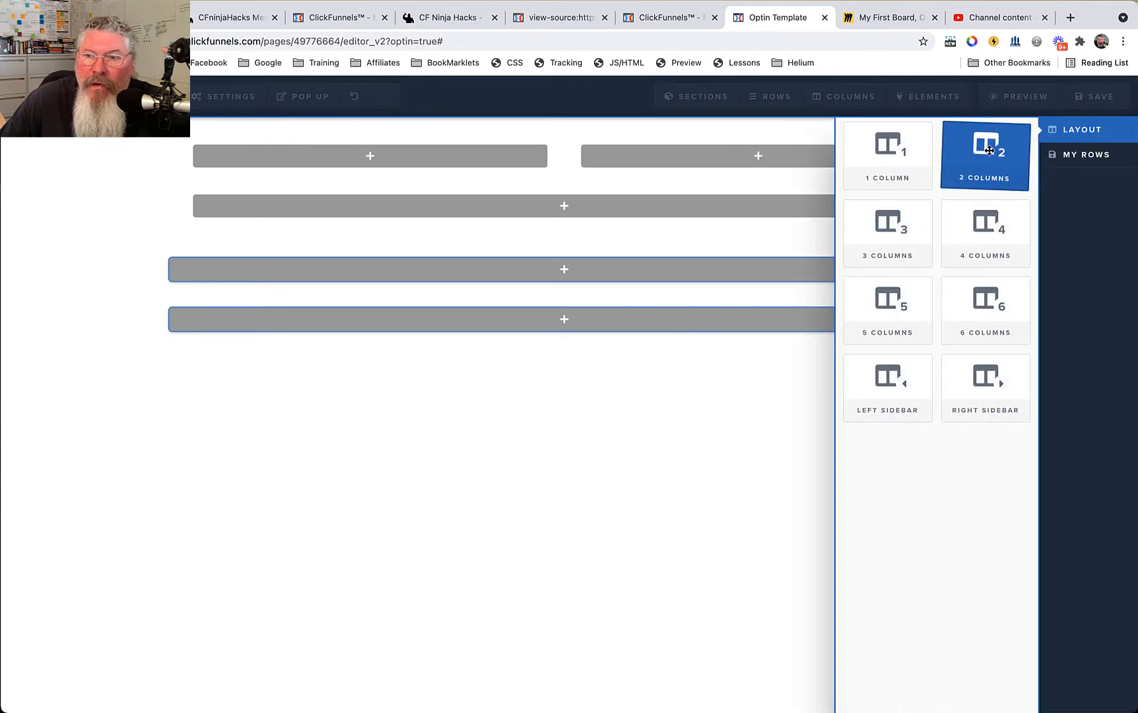
drag(935, 166, 566, 320)
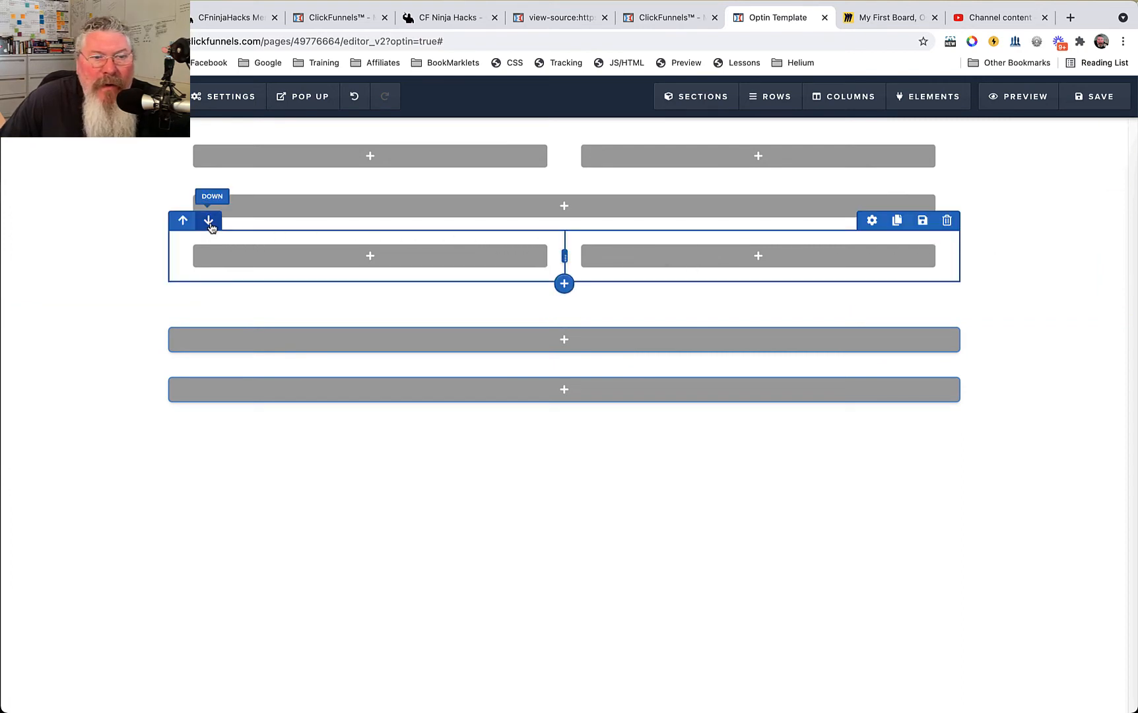
click(208, 222)
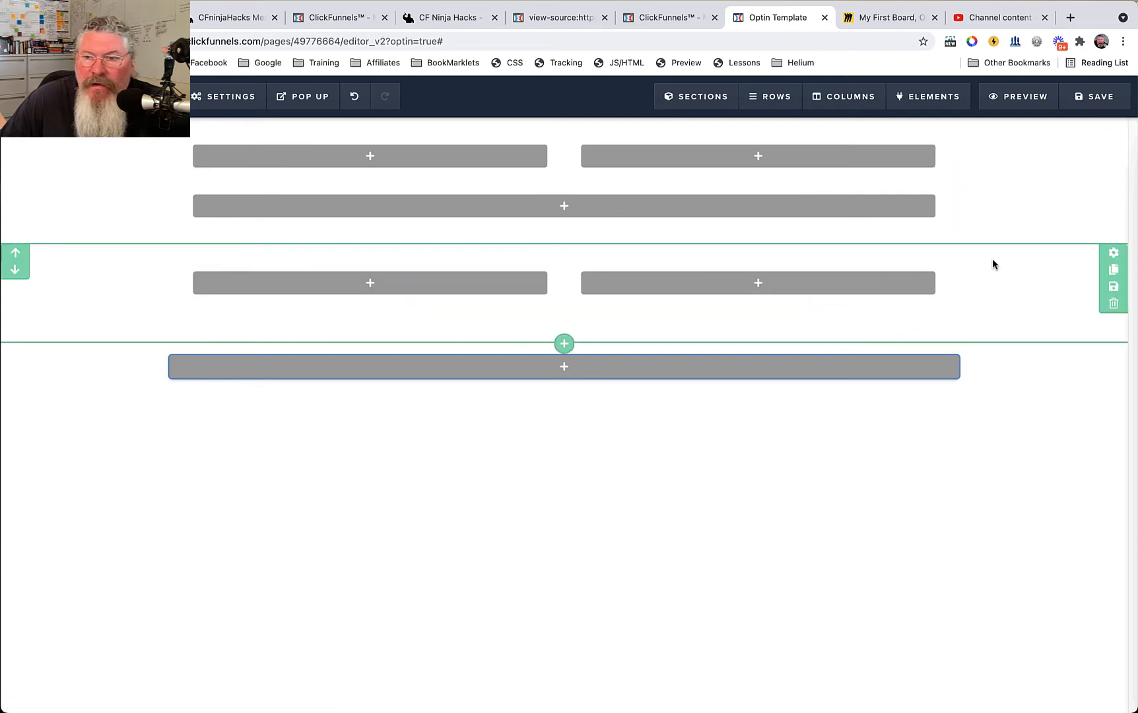
Following the Miro diagram, add a one-column row to the third section for the footer.
click(887, 18)
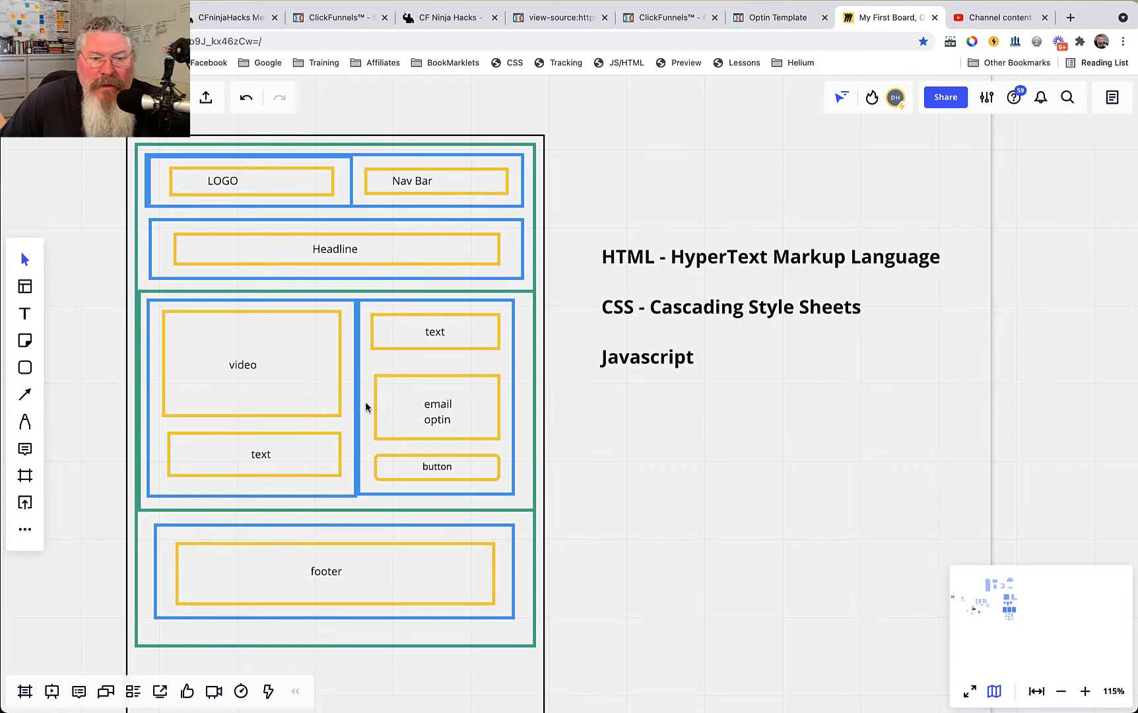
click(772, 18)
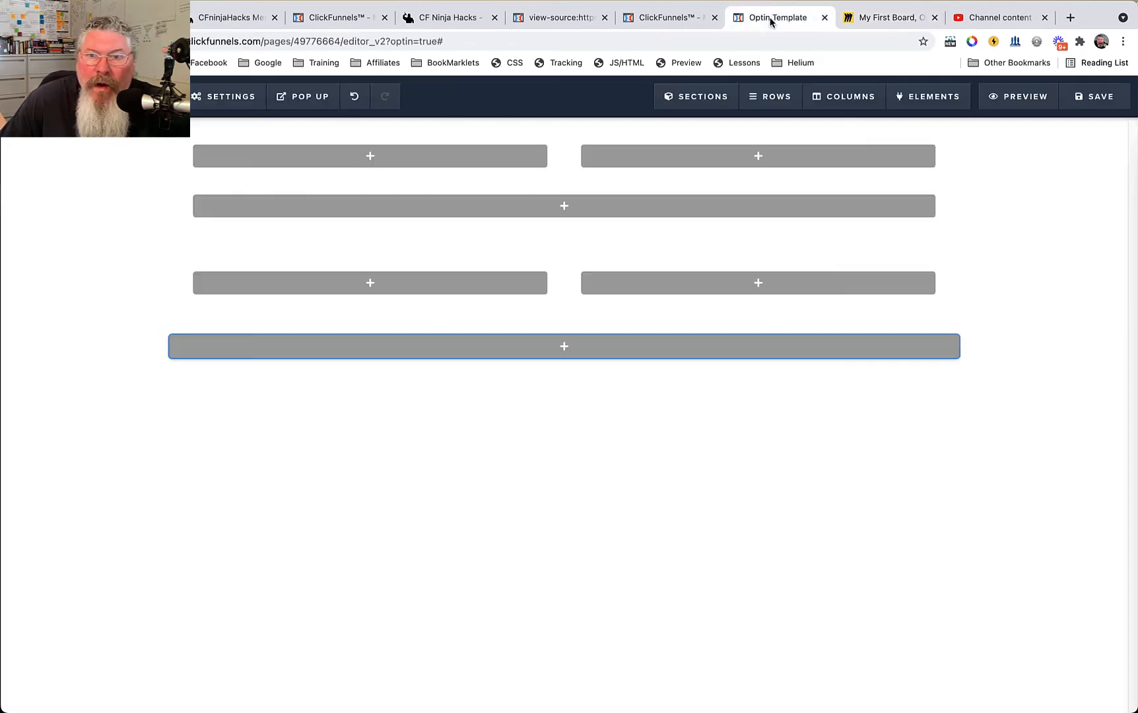
click(565, 355)
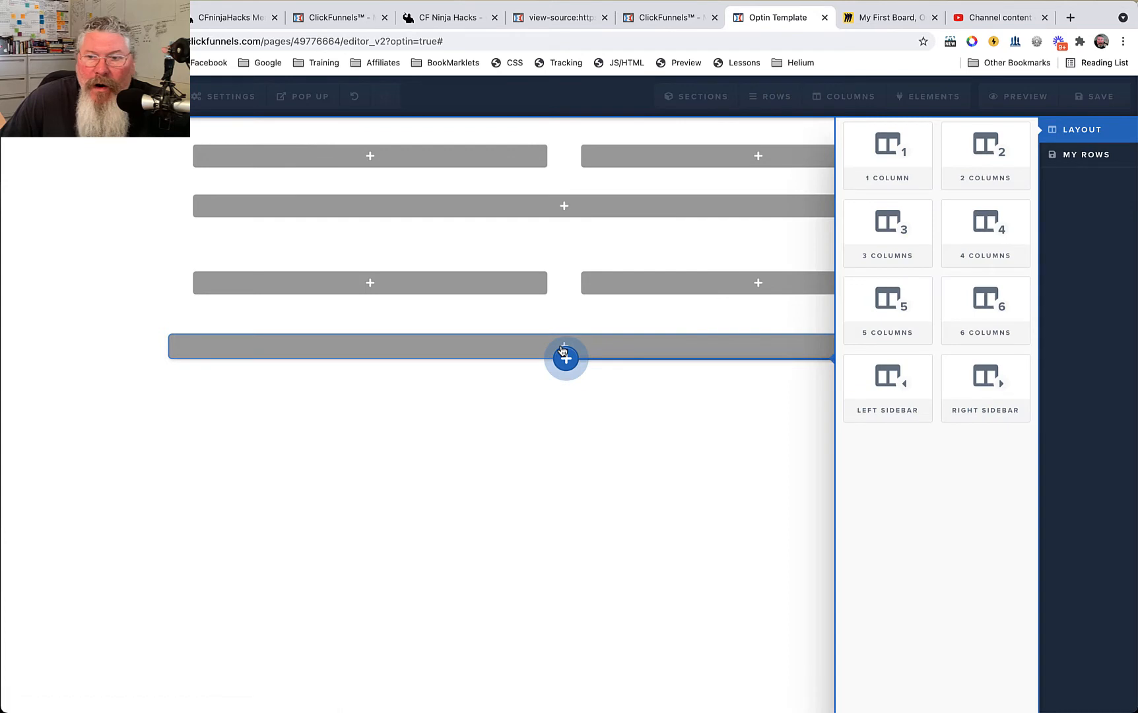
click(898, 174)
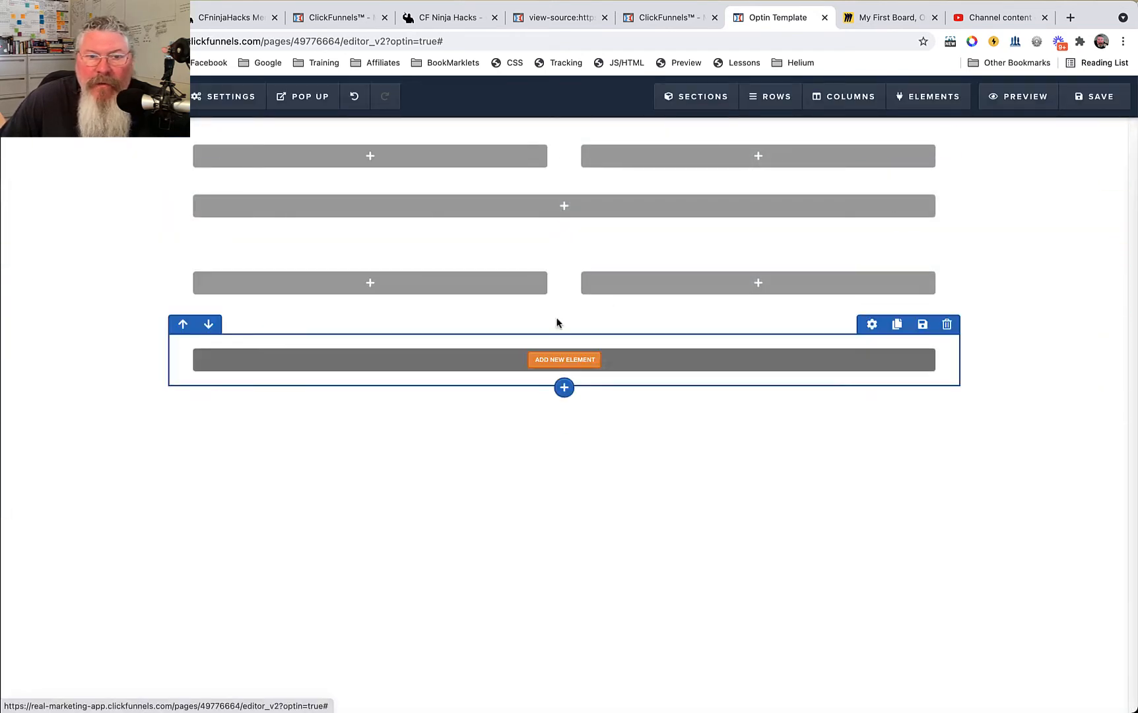
Following the Miro diagram's logo placement, add an Image element to the left column of the first section's two-column row.
click(880, 18)
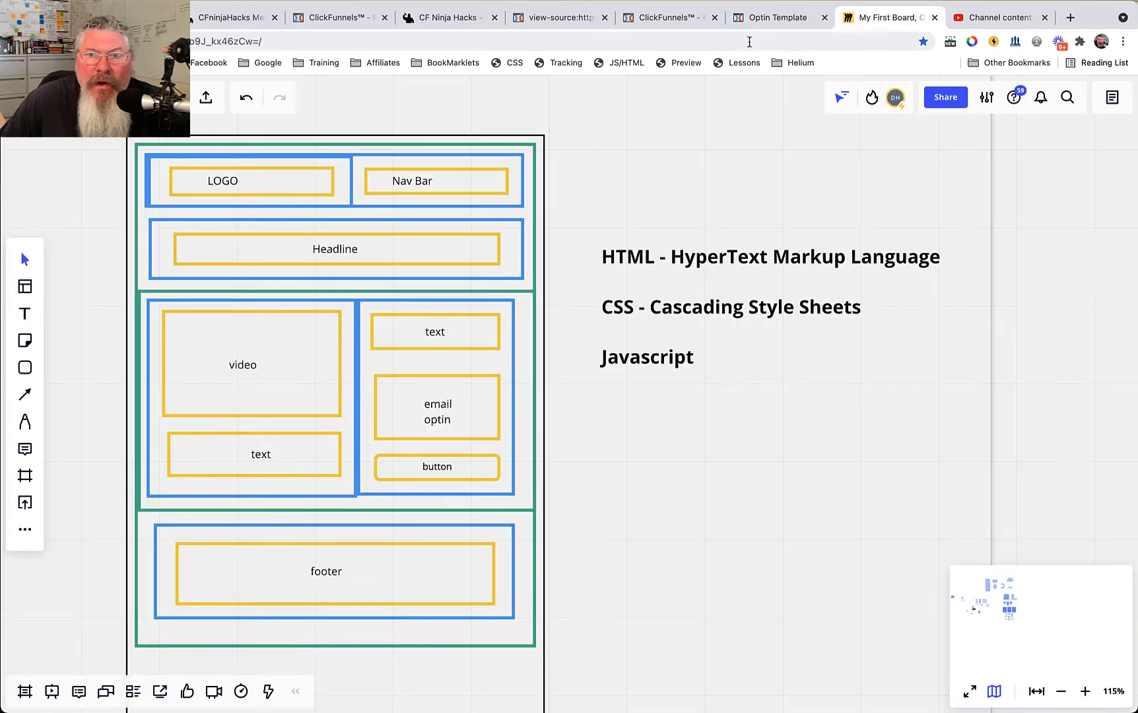
click(788, 19)
click(376, 160)
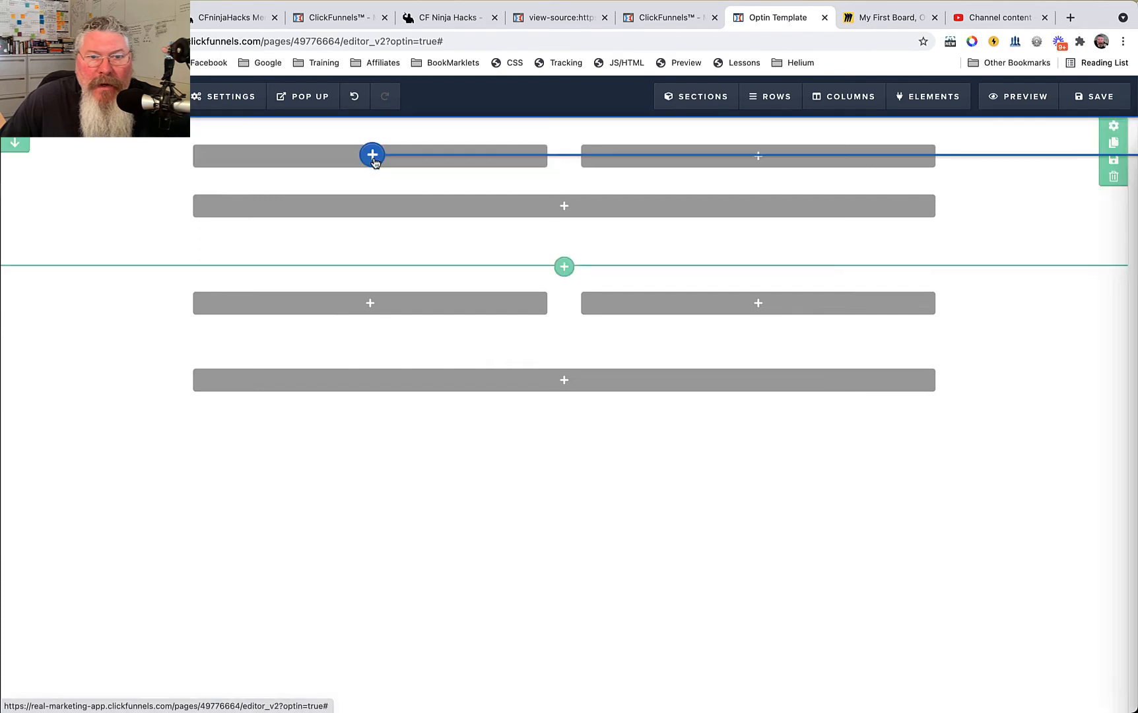
click(888, 482)
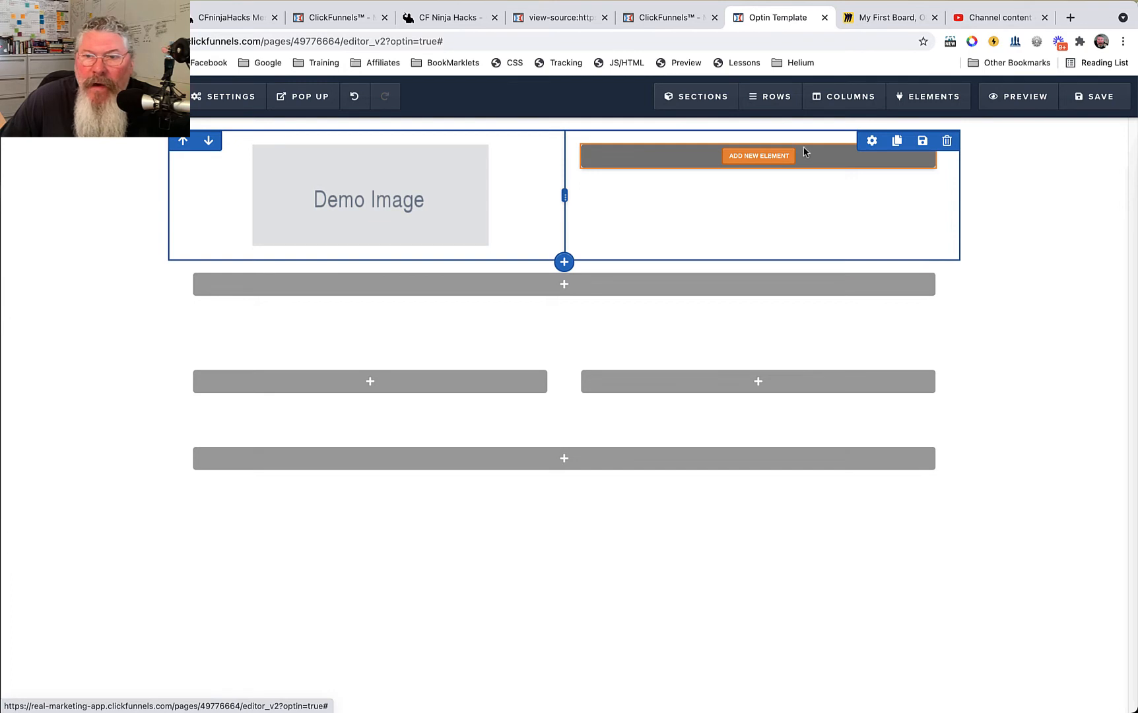
Add a Navigation element to the right column of the first section's two-column row.
mouse_move(907, 98)
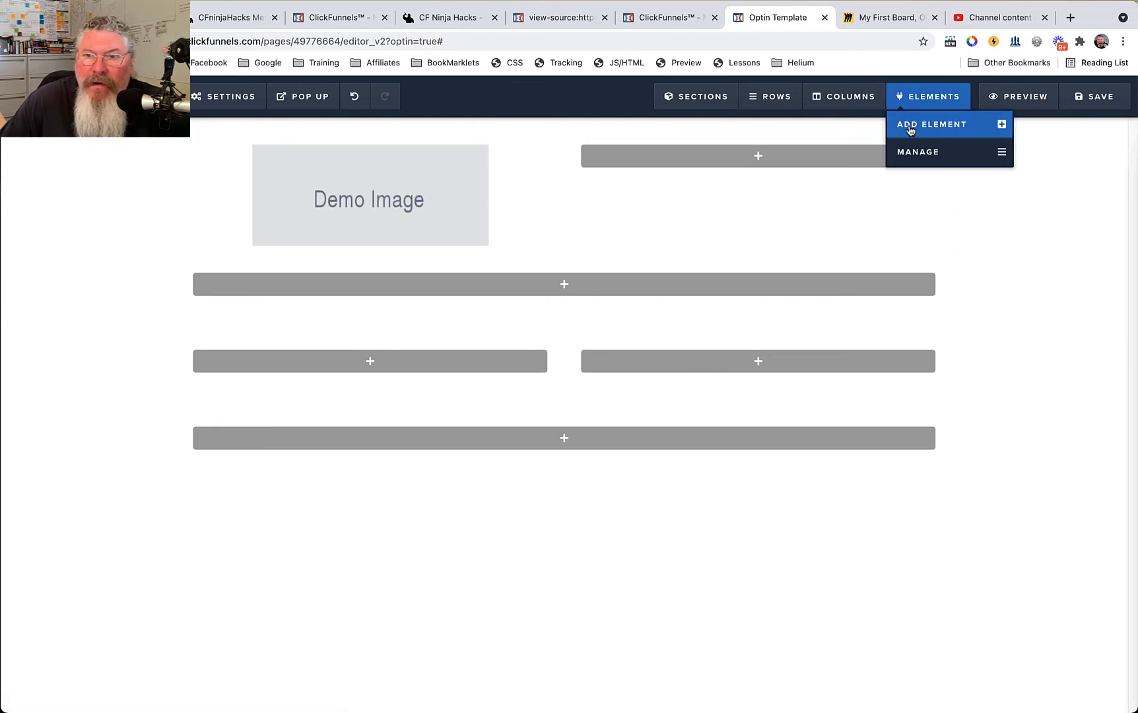
click(910, 130)
scroll(956, 357, down, 10)
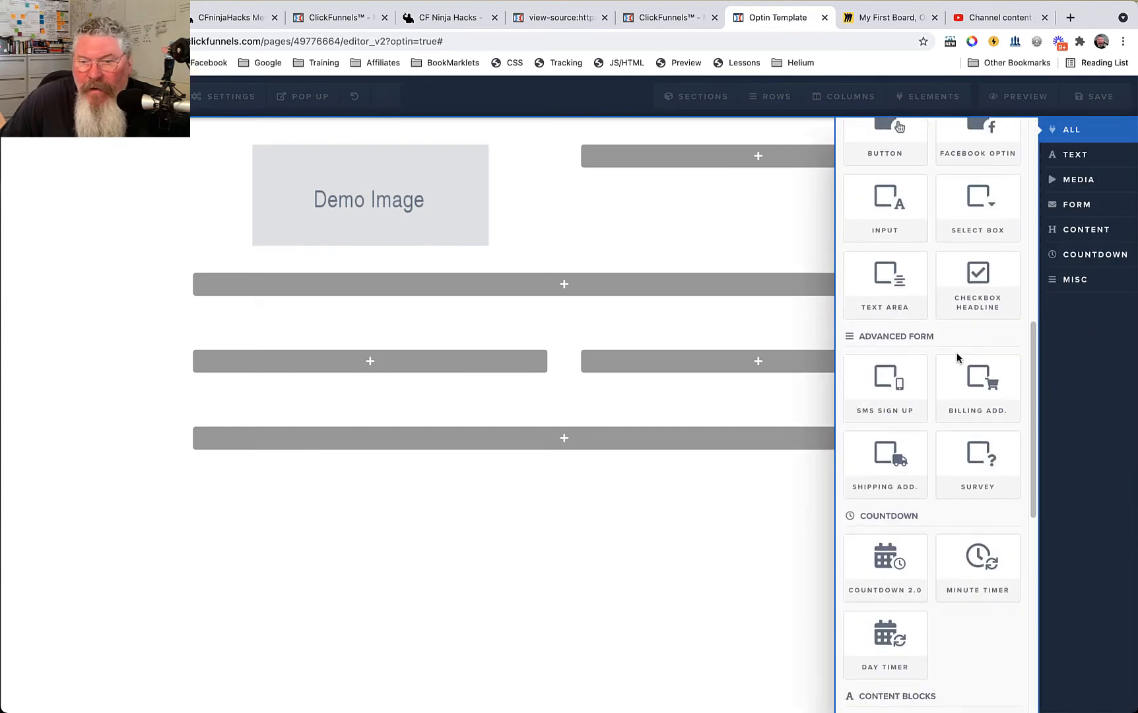
scroll(956, 356, down, 6)
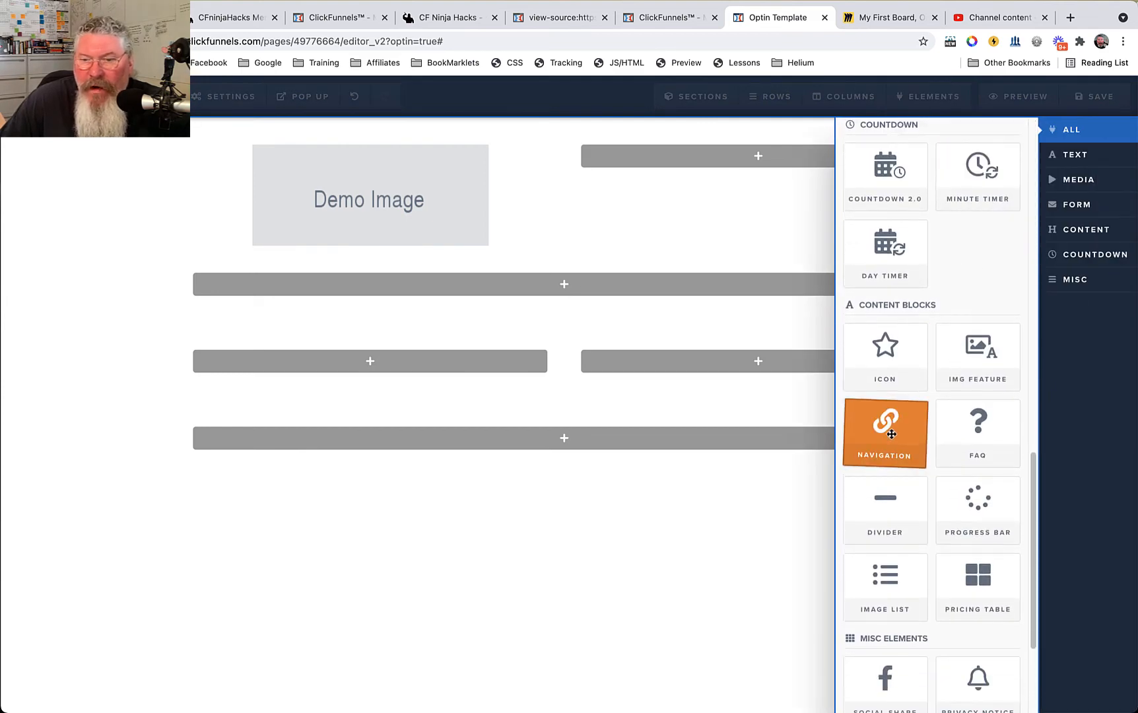
drag(849, 366, 760, 163)
Following the Miro diagram, add a Headline element to the first section's one-column row.
mouse_move(928, 99)
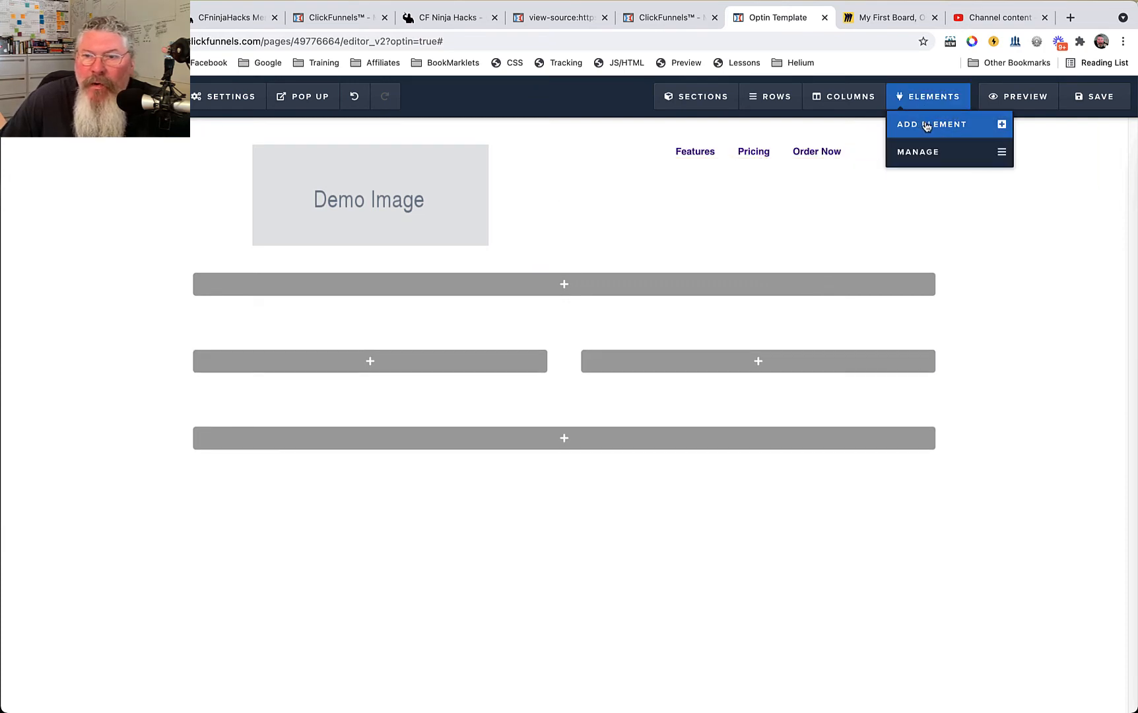
mouse_move(700, 101)
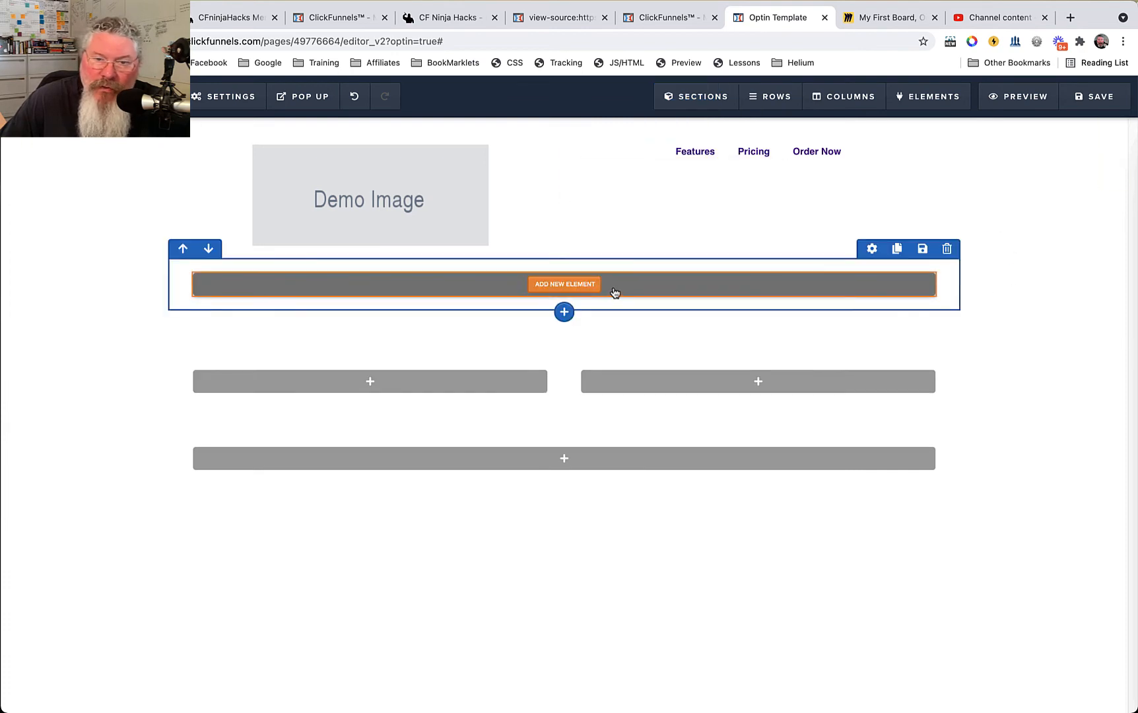
click(881, 20)
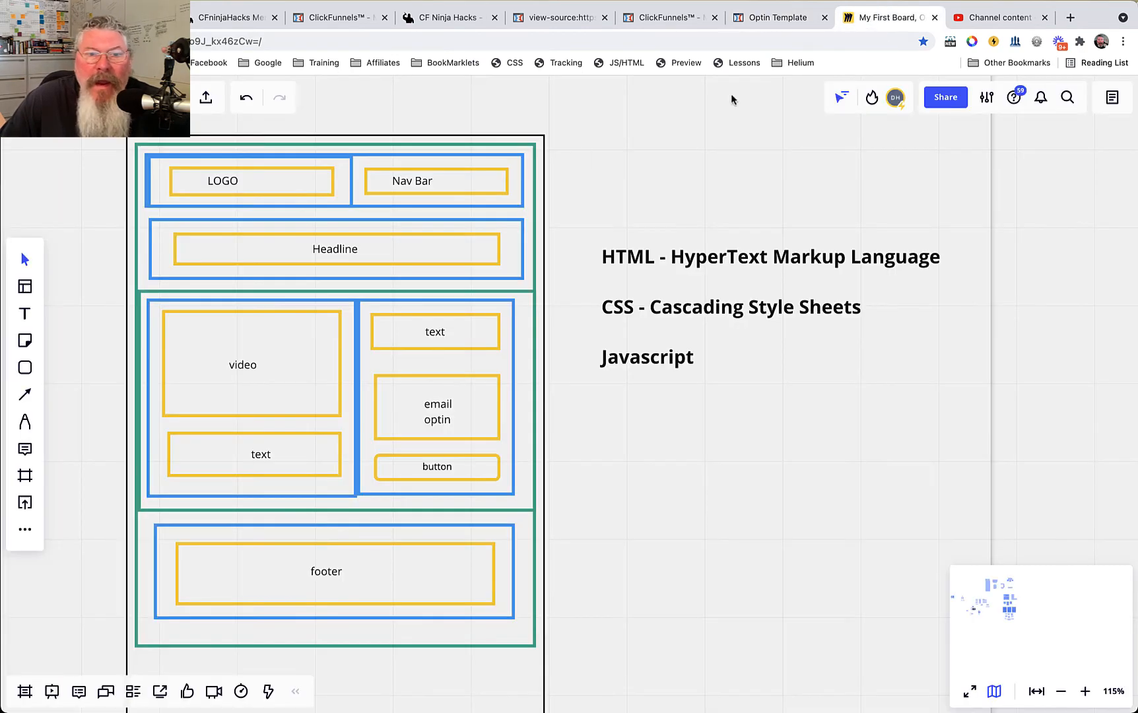
click(769, 18)
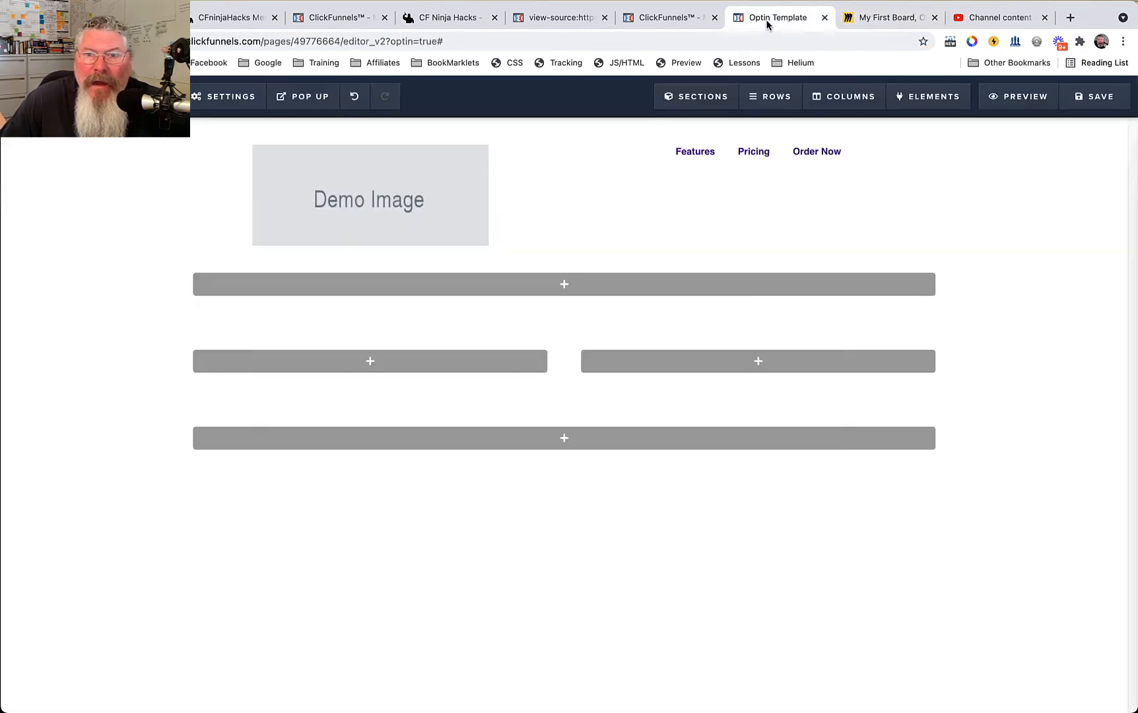
click(569, 288)
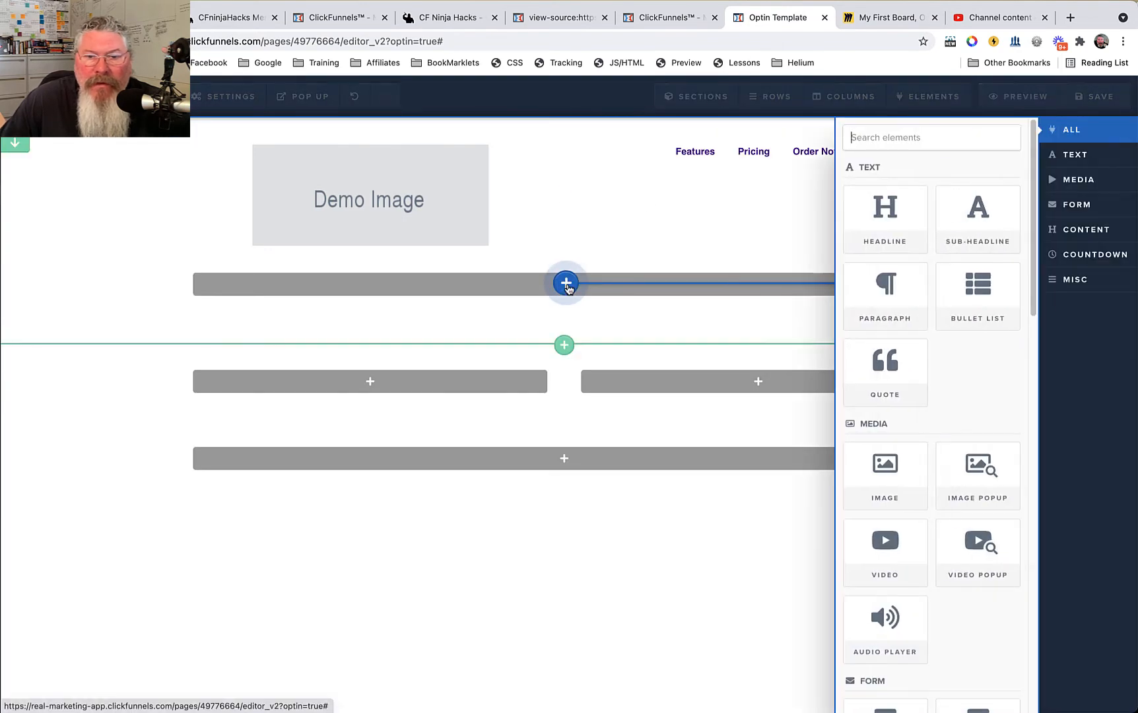
click(887, 219)
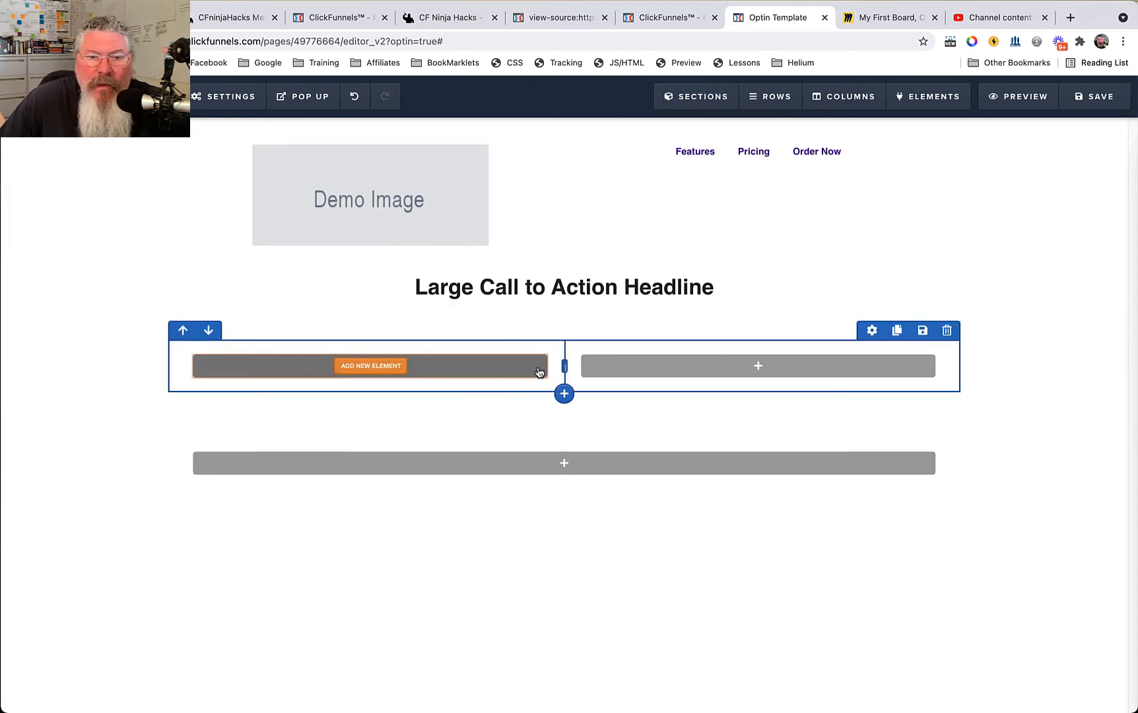
Following the Miro diagram, add a Video element with a Paragraph element beneath it in the second section's left column.
click(884, 23)
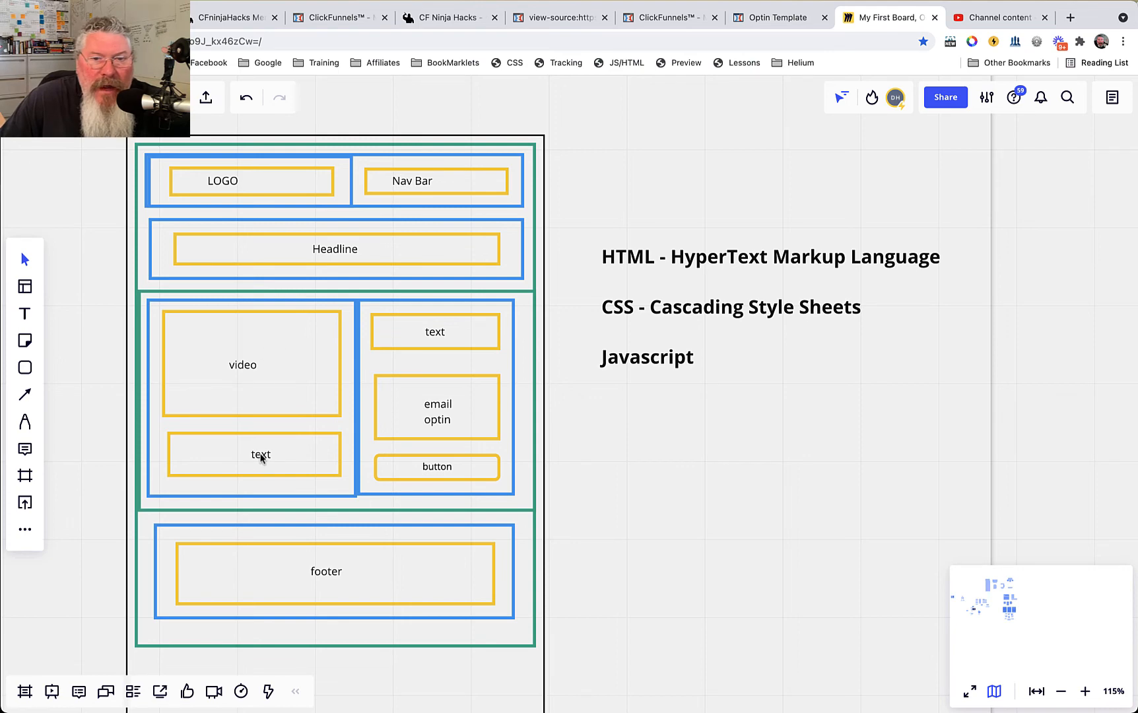
click(759, 20)
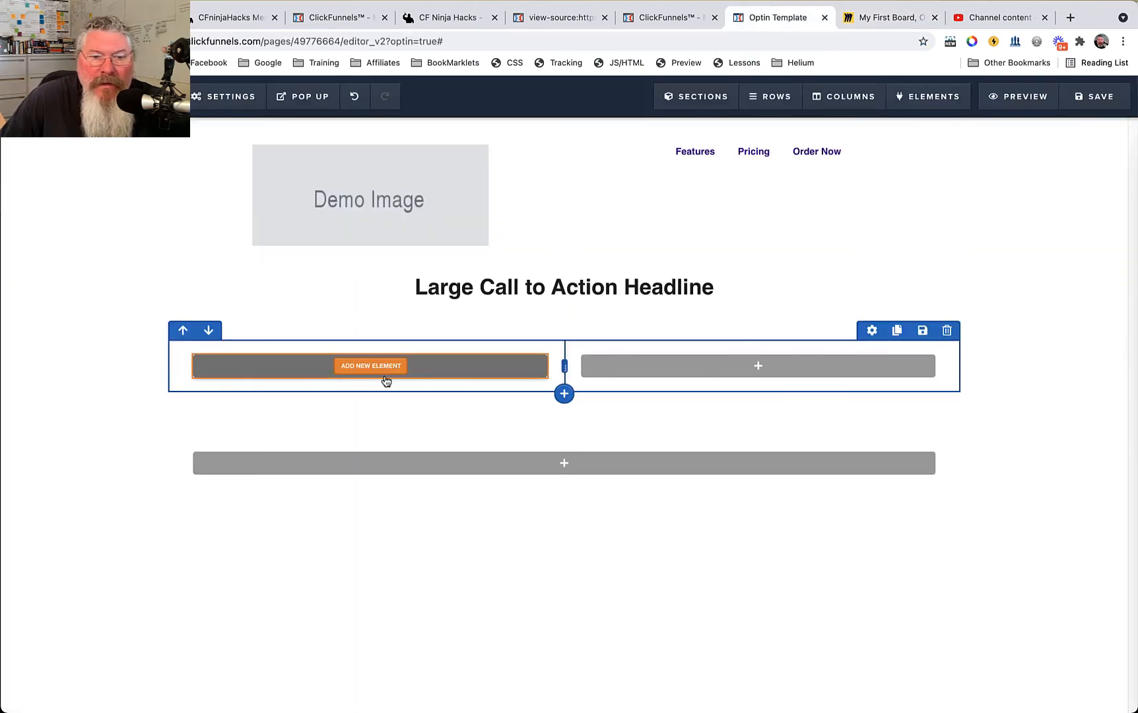
click(383, 367)
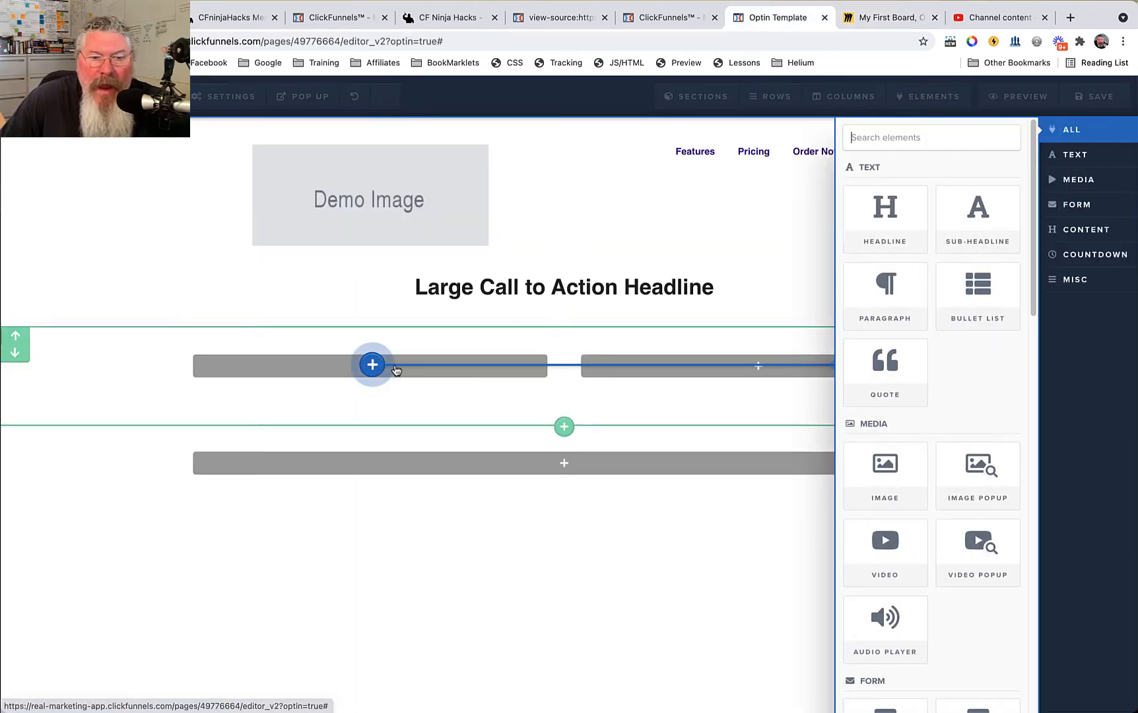
click(869, 539)
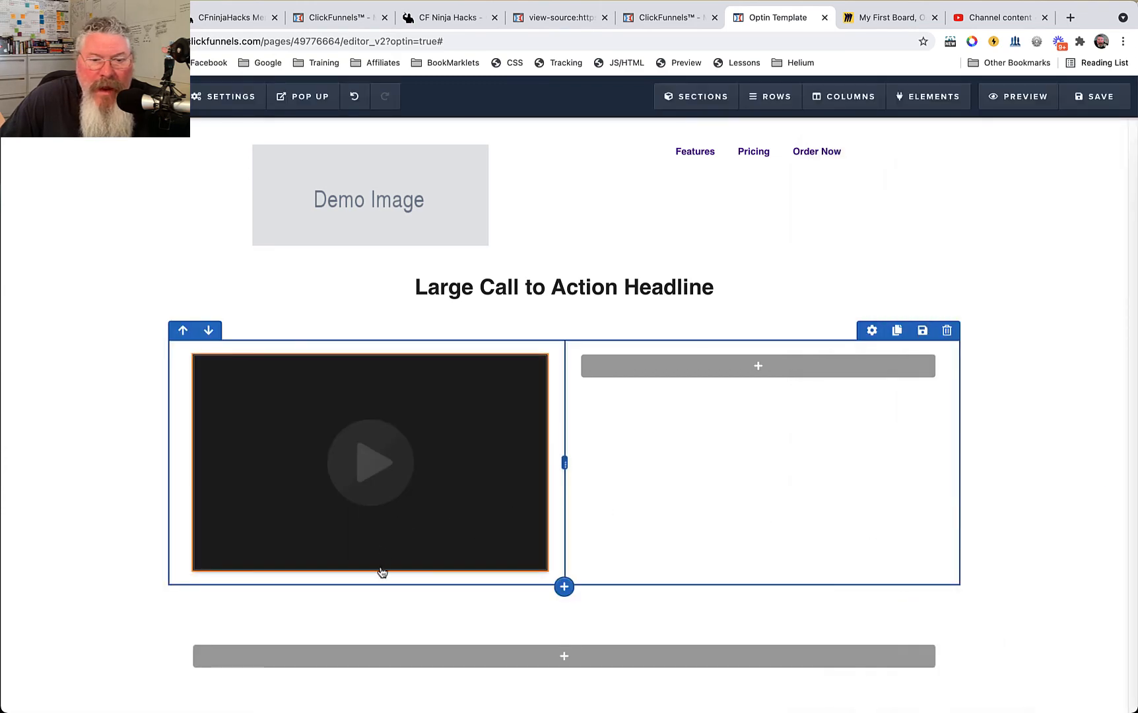
click(372, 573)
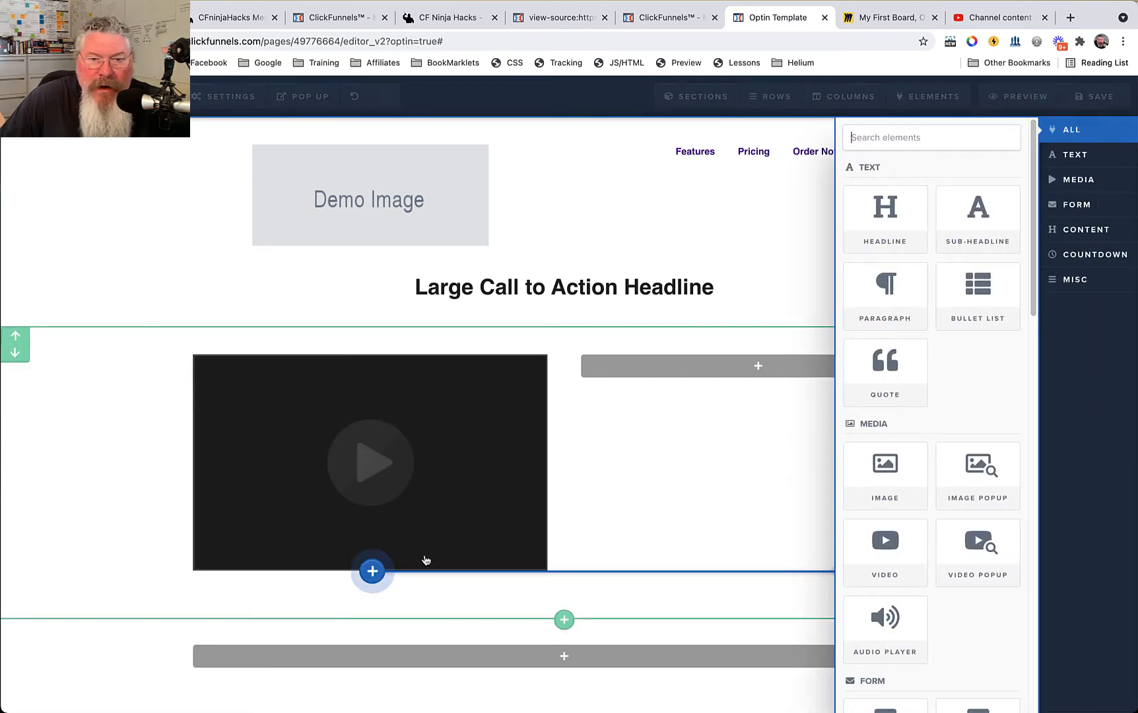
click(884, 290)
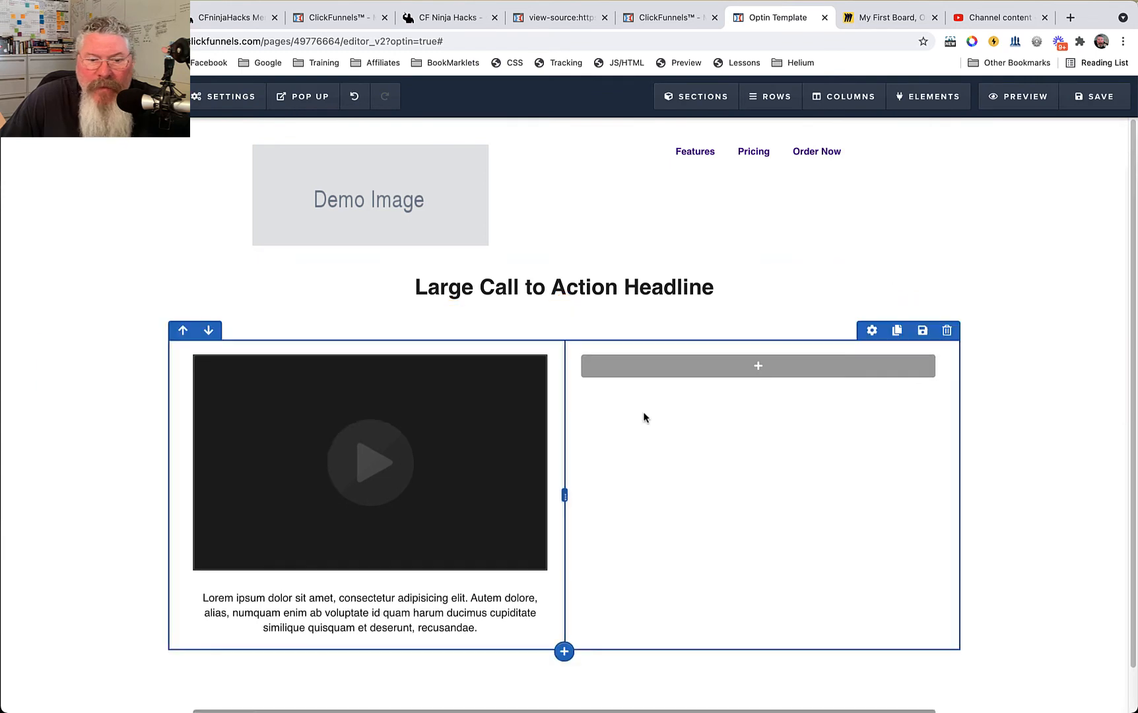
Duplicate the paragraph under the video, move the copy to the right column, and duplicate it there twice to make three paragraphs.
scroll(488, 568, down, 1)
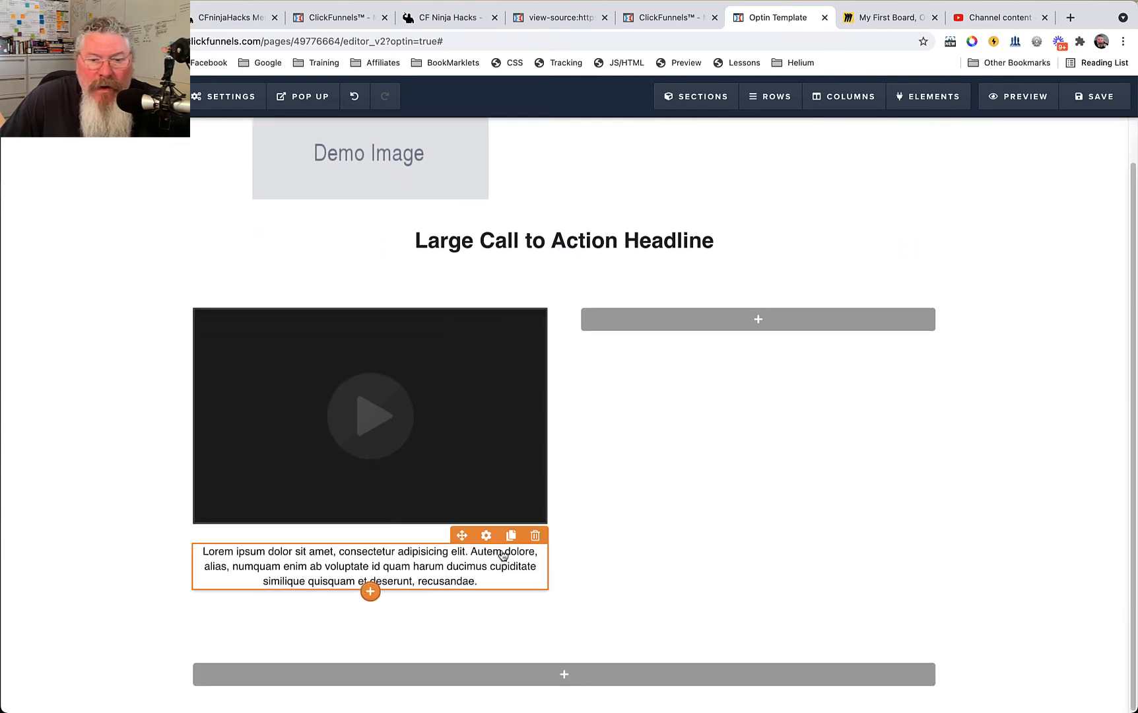
click(511, 537)
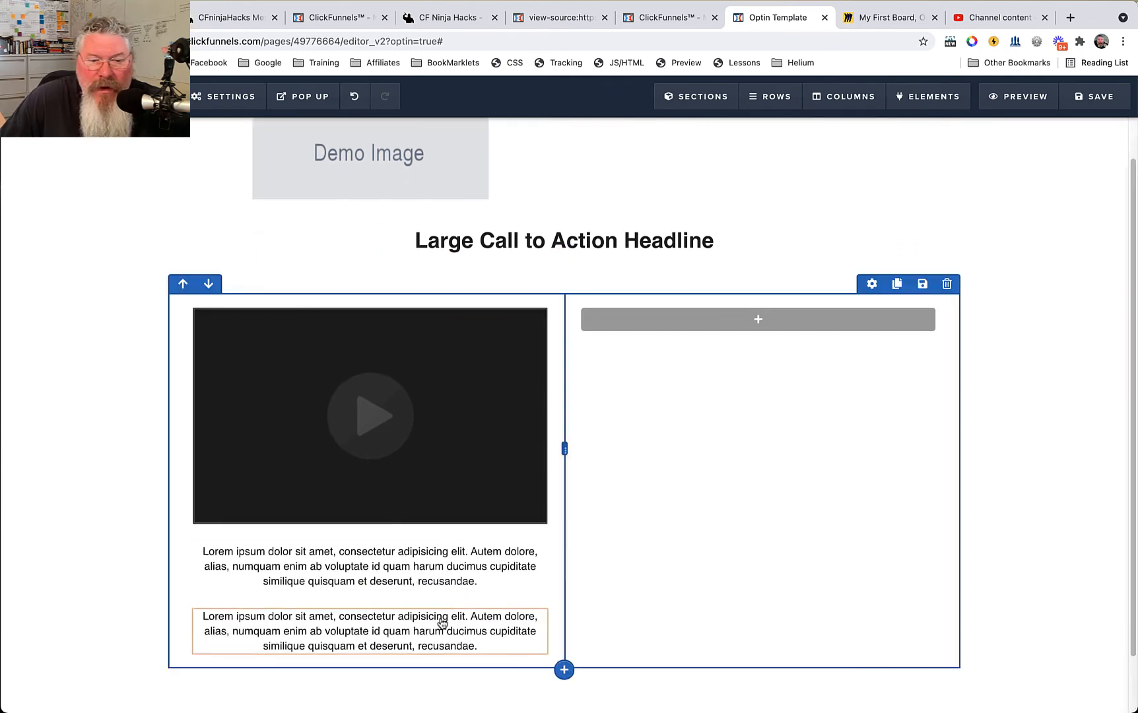
mouse_move(442, 617)
mouse_down()
mouse_move(729, 345)
mouse_move(745, 314)
mouse_up()
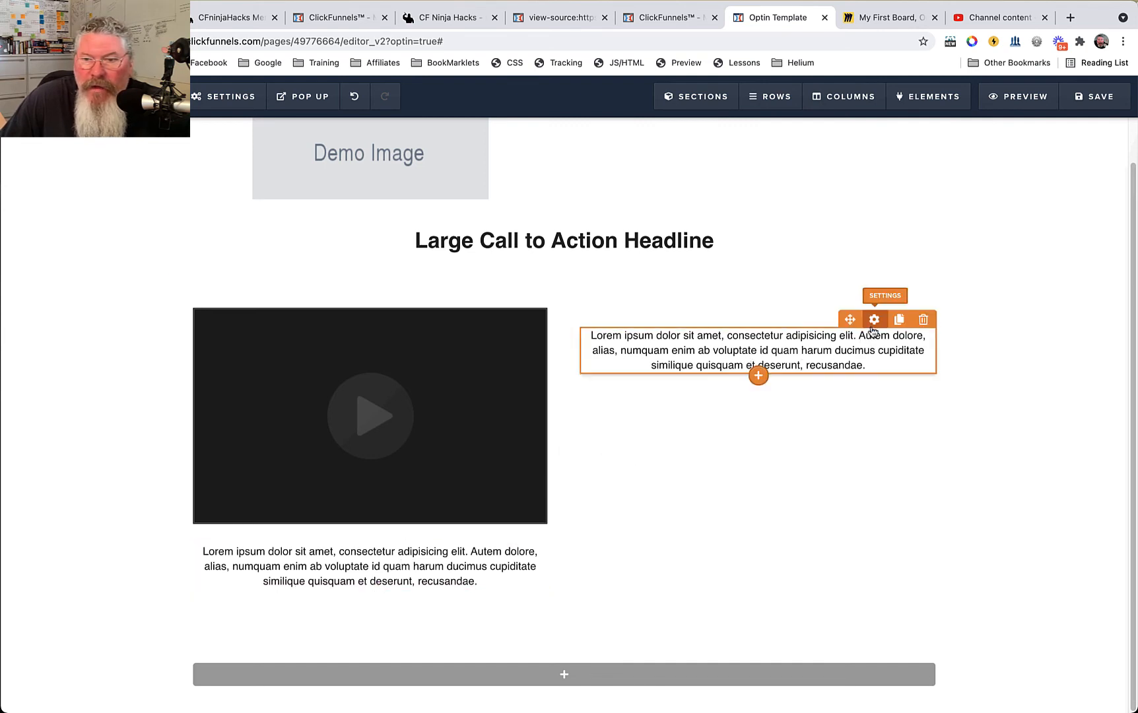
click(898, 320)
click(898, 320)
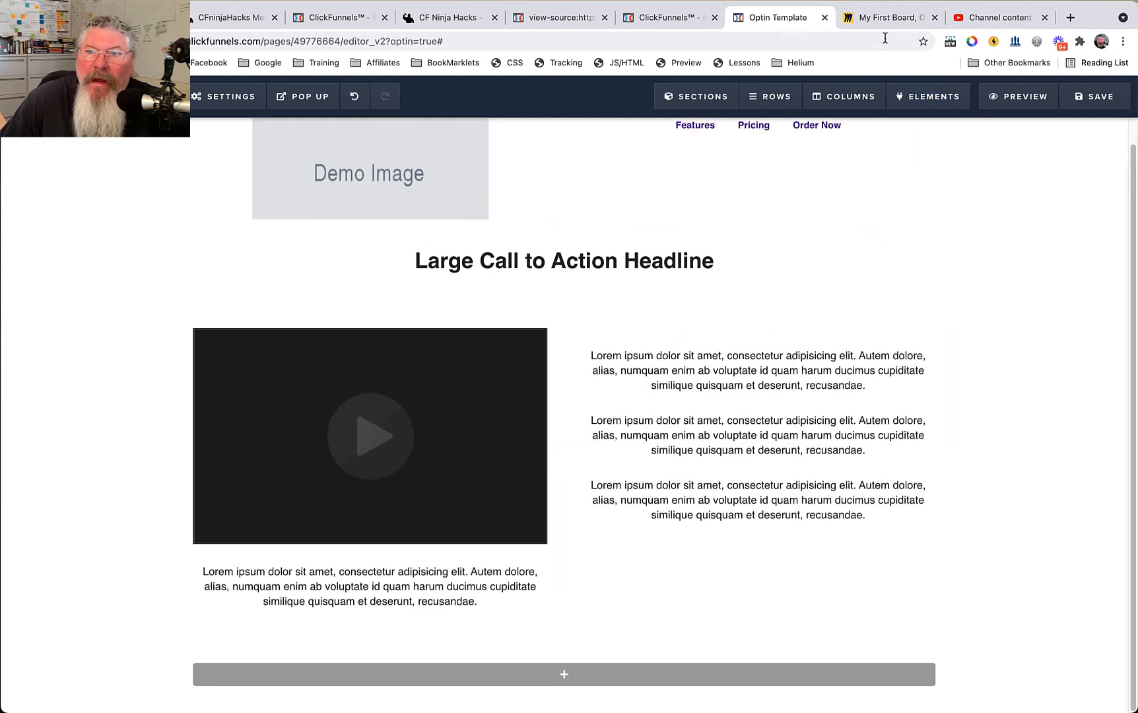
Following the Miro diagram, add an Input element for the email optin beneath the third paragraph in the right column.
click(887, 17)
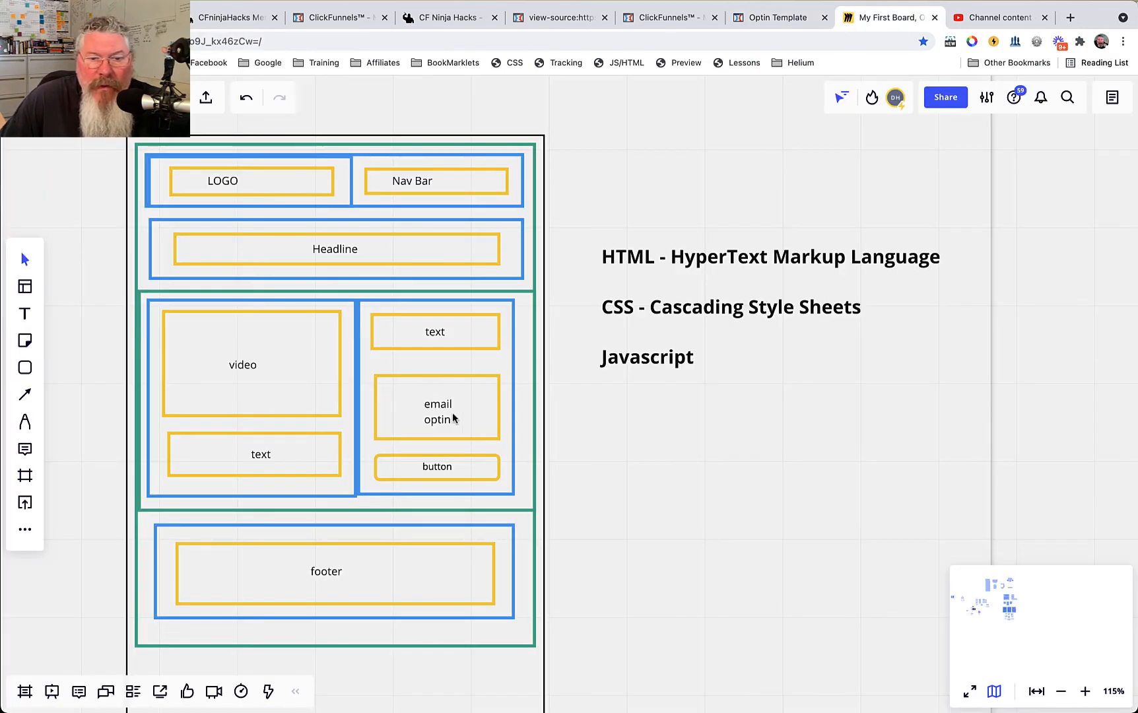
click(772, 17)
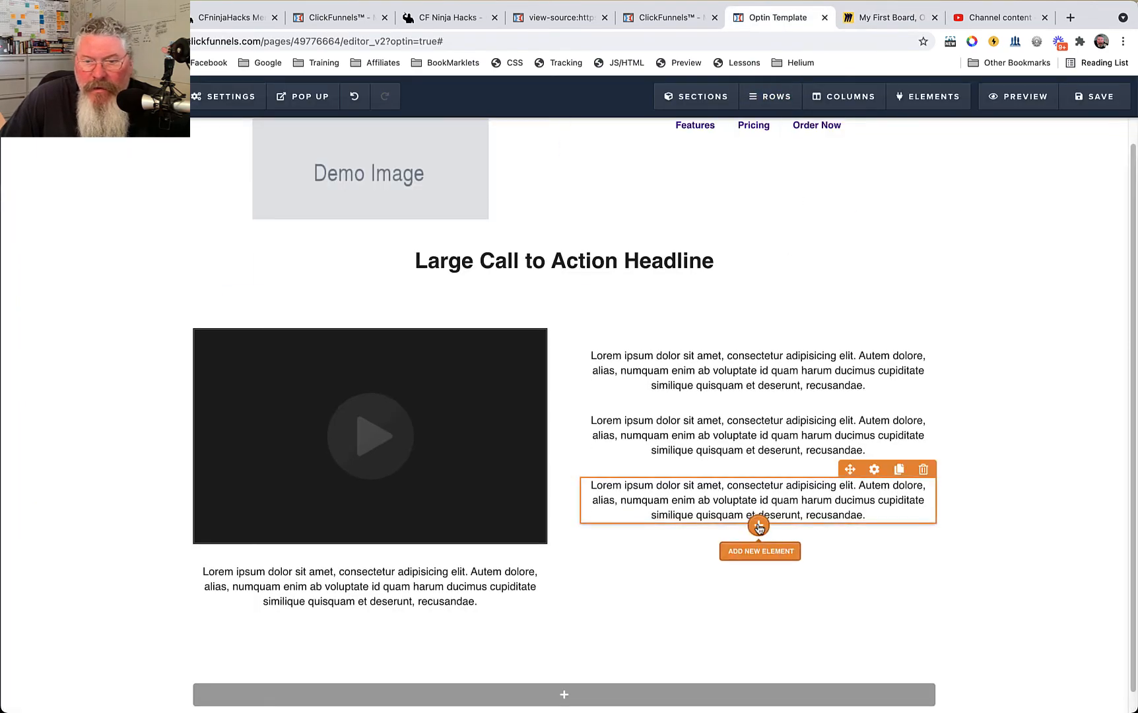
click(759, 525)
scroll(886, 549, down, 5)
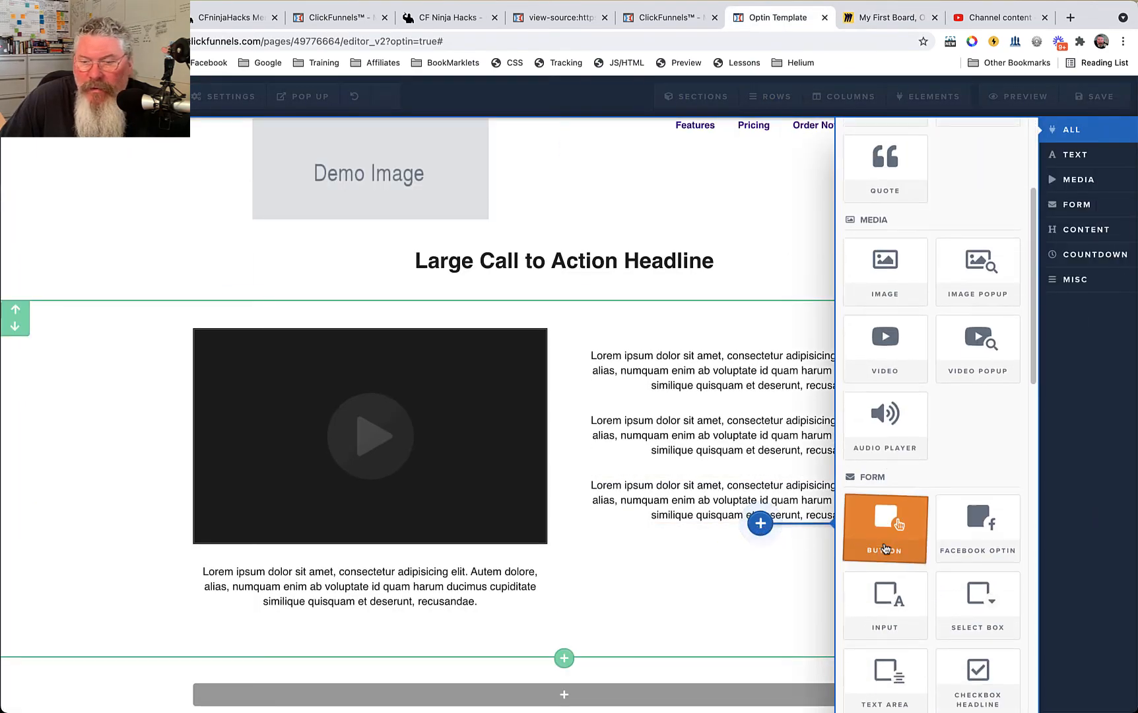
click(899, 454)
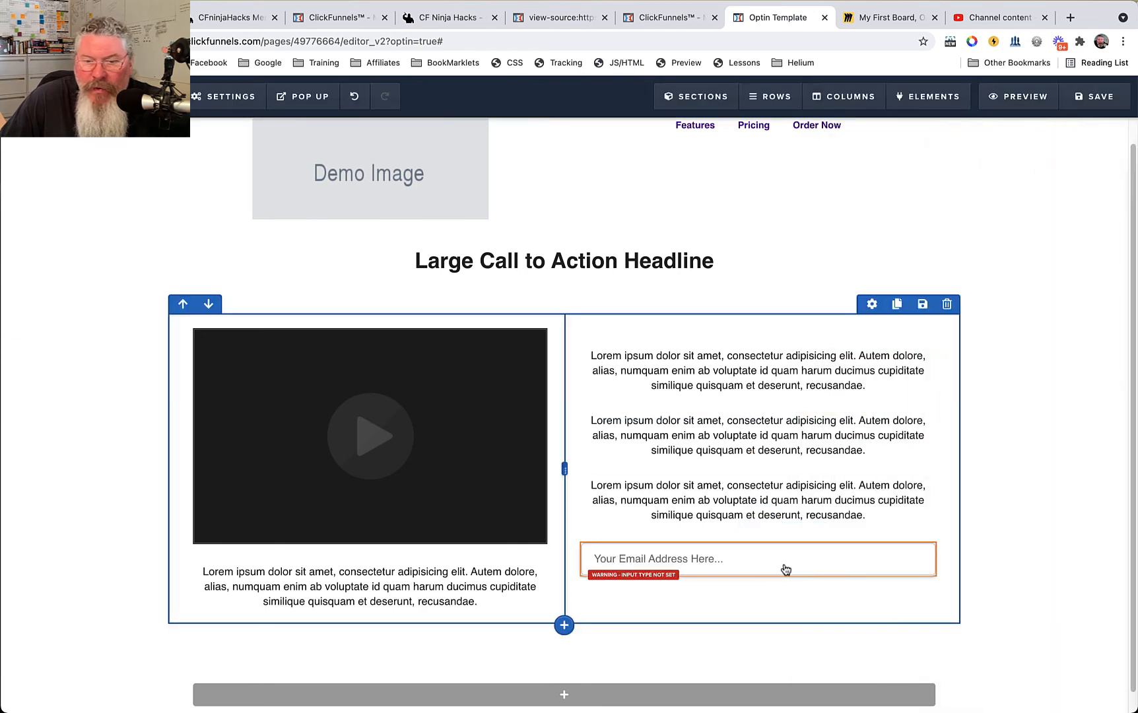
Following the Miro diagram, add a Button element beneath the email input in the second section's right column.
click(760, 577)
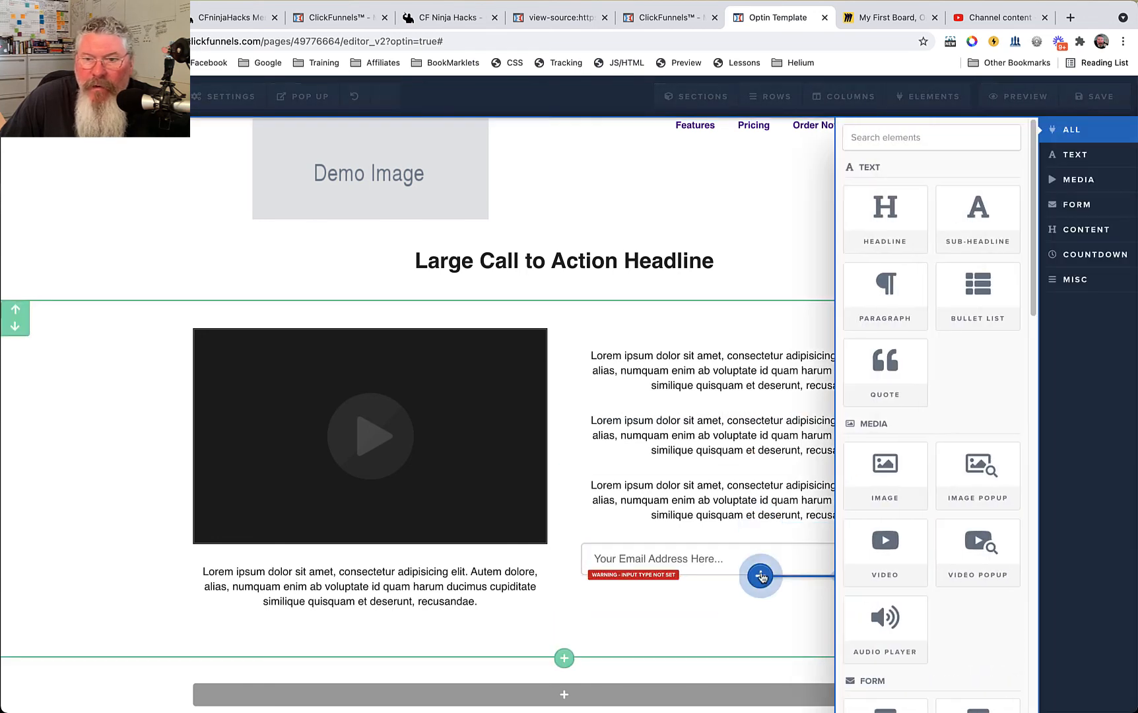
scroll(876, 553, down, 3)
click(879, 562)
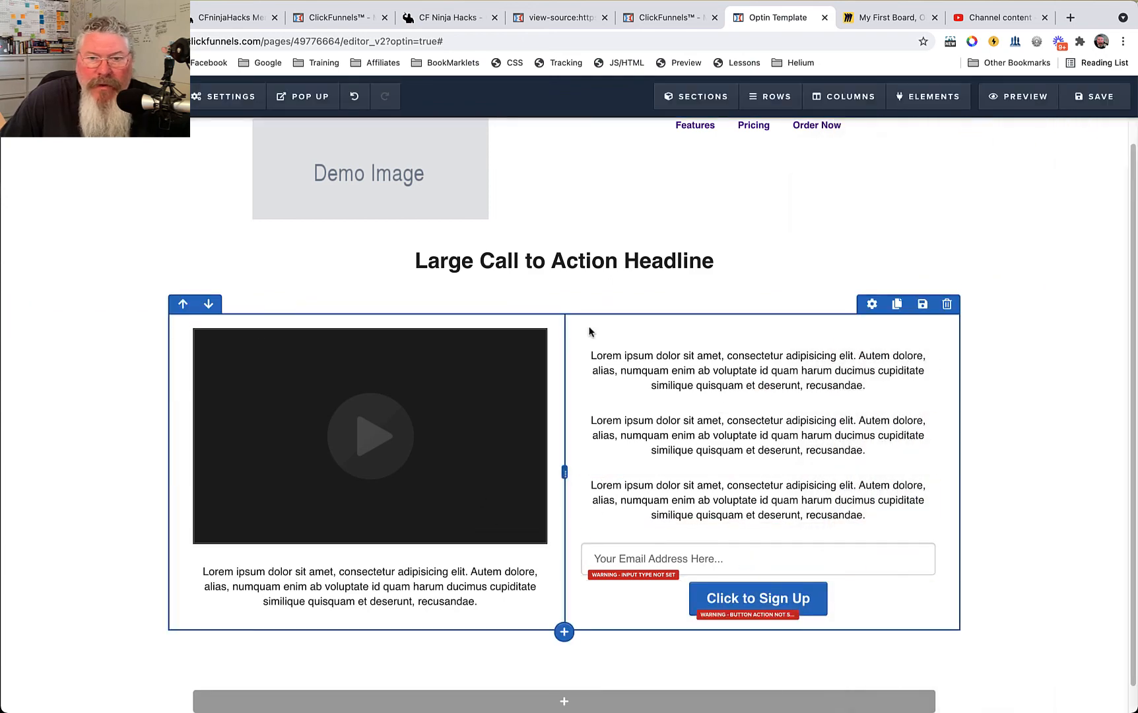
Add a Sub-Headline element to the empty row of the last section as the footer.
scroll(817, 328, down, 1)
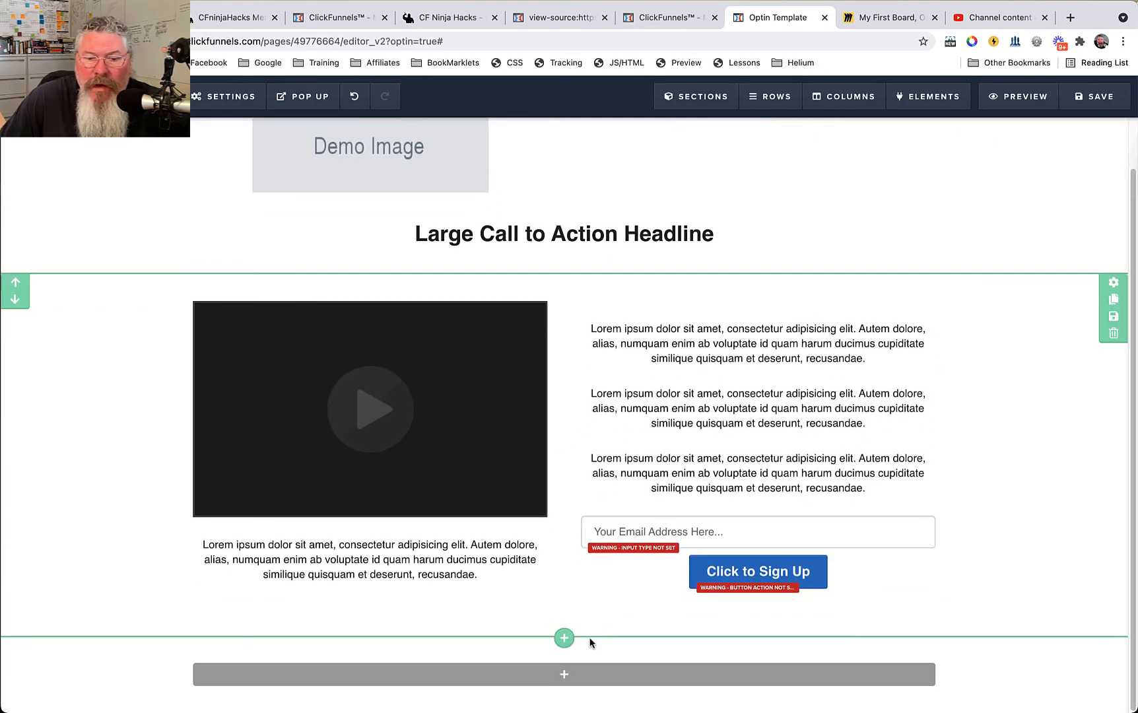
click(565, 654)
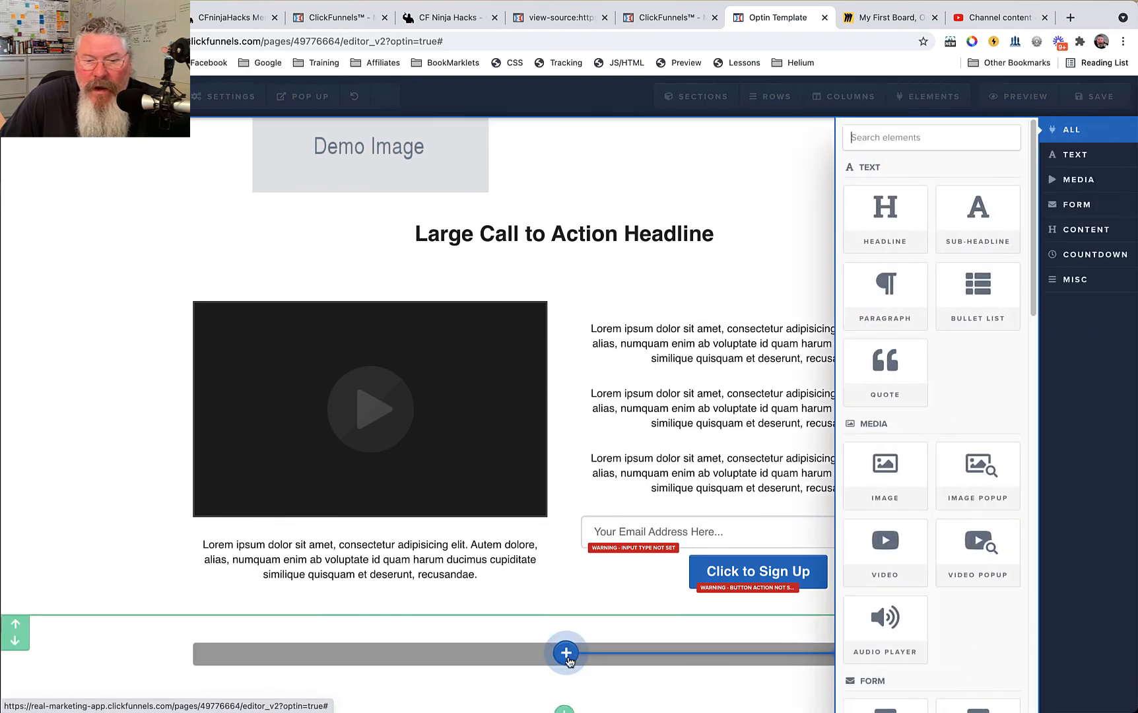
click(970, 229)
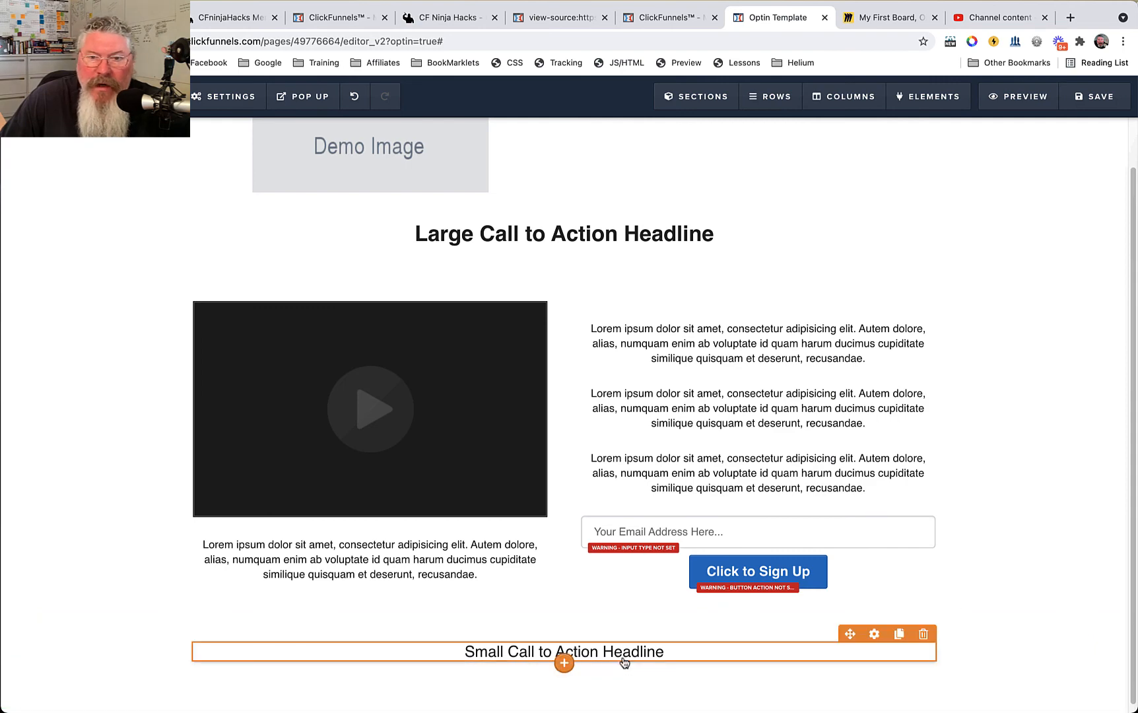
Review the built page and compare its sections, rows, columns and elements with the layout diagram in Miro.
scroll(739, 386, up, 2)
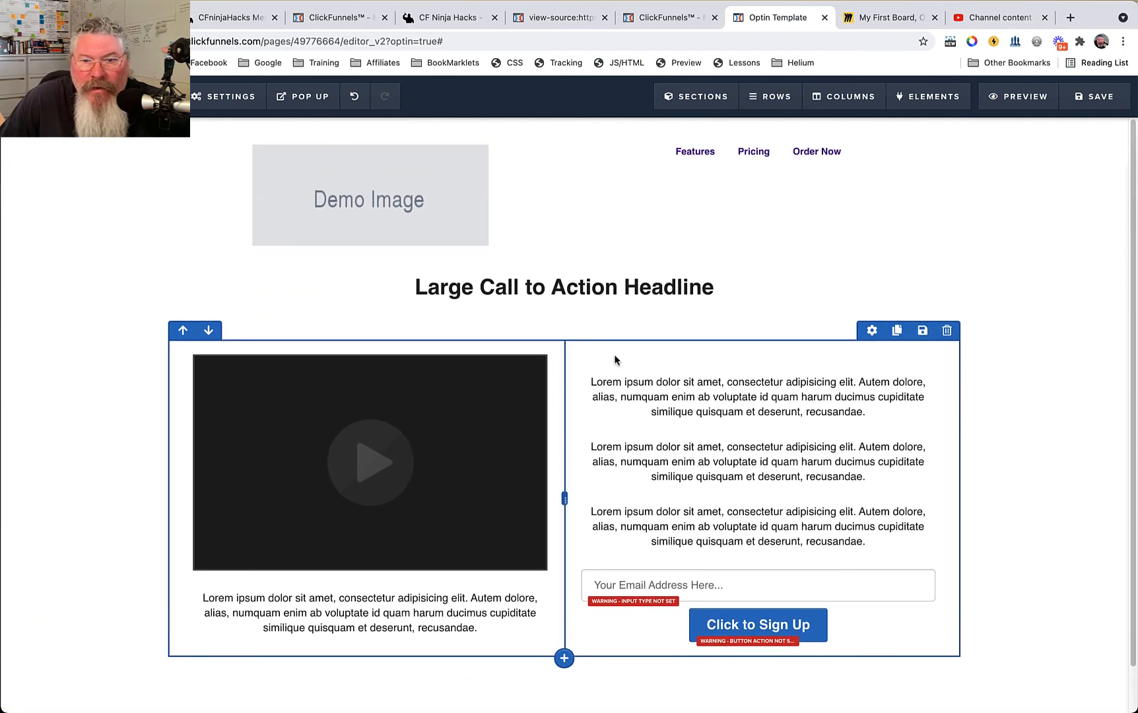
scroll(613, 353, down, 2)
scroll(615, 361, up, 2)
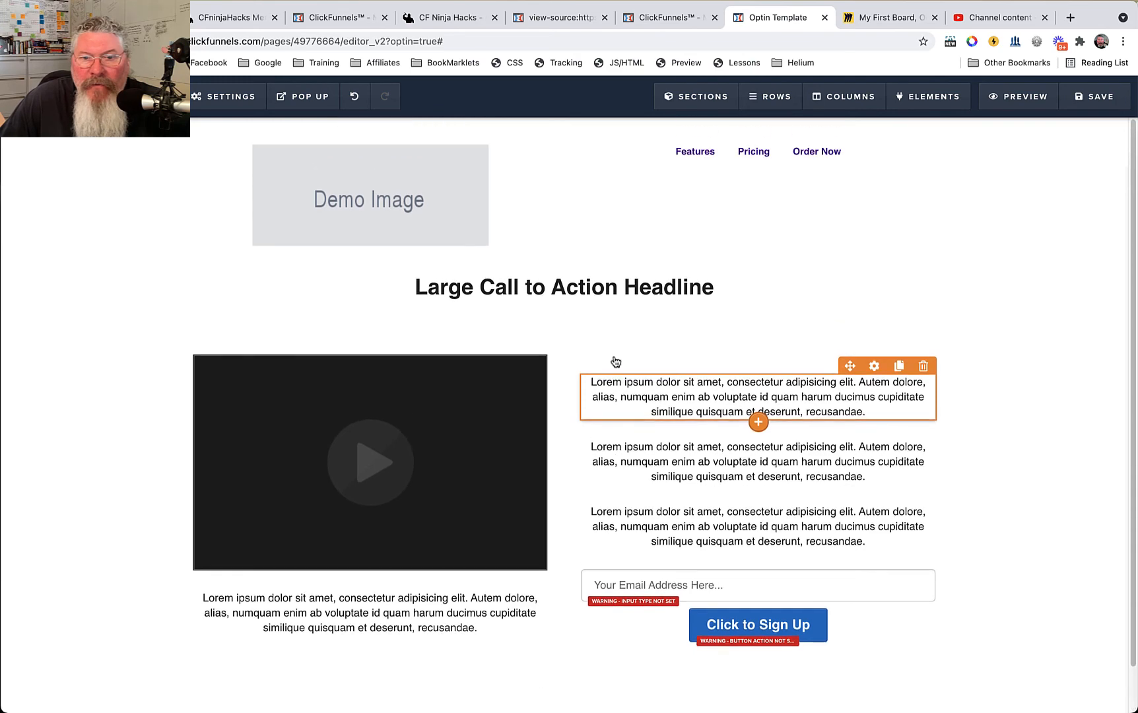
click(898, 19)
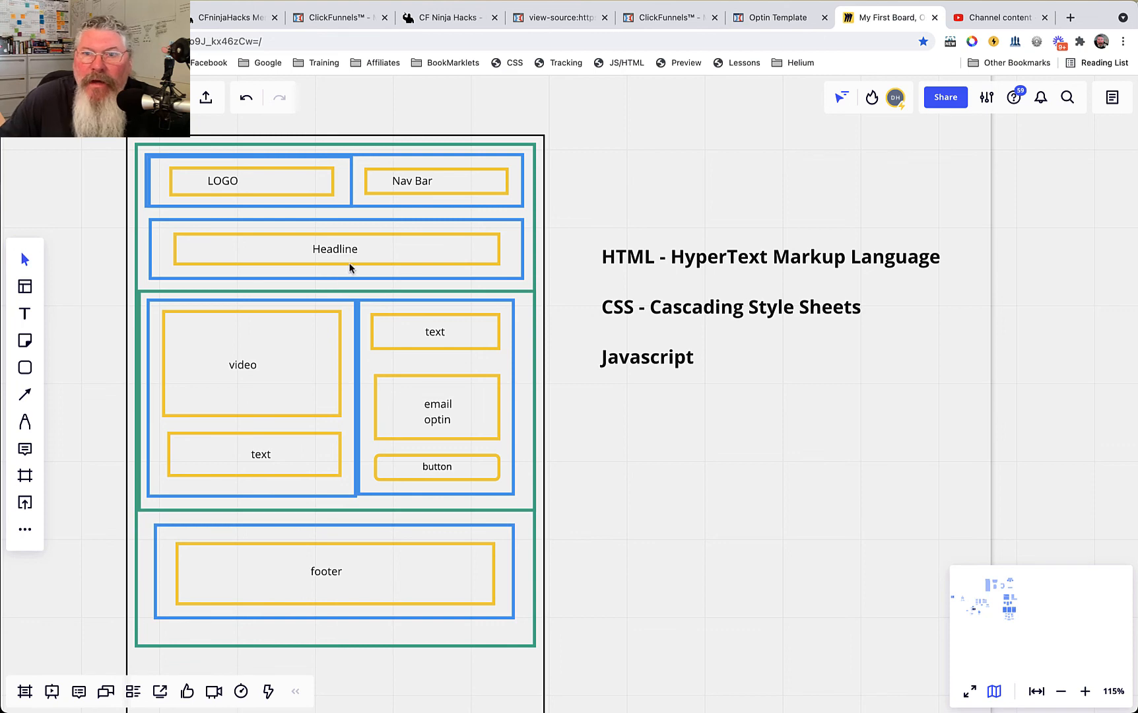
click(773, 23)
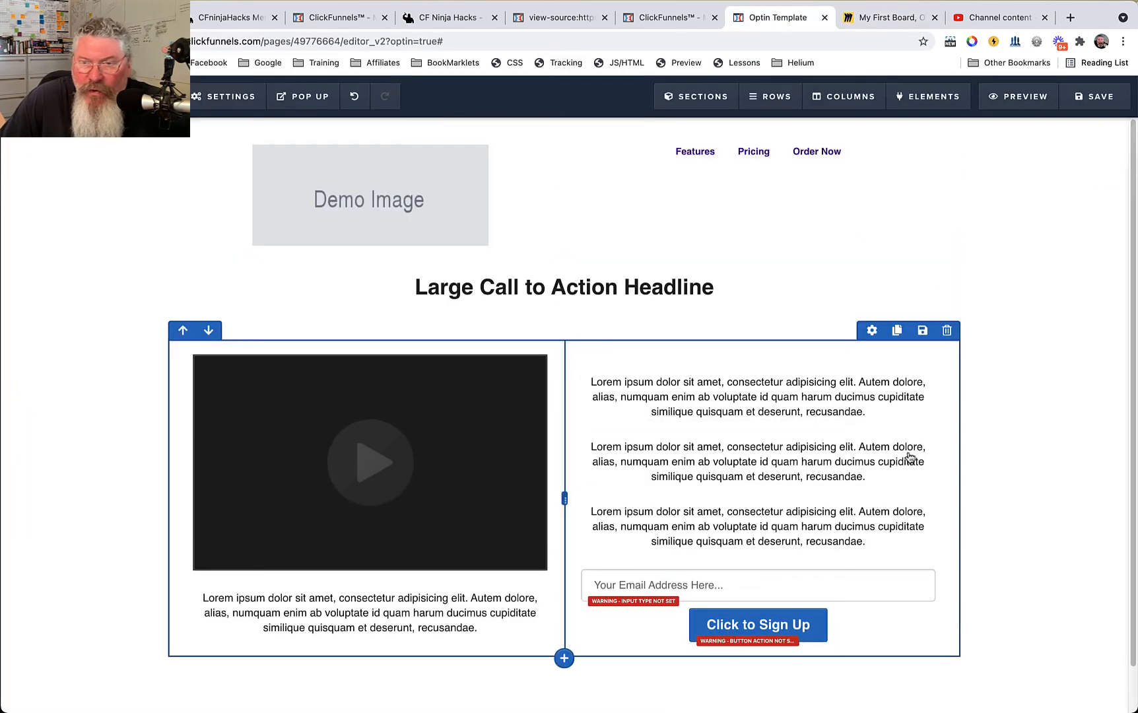